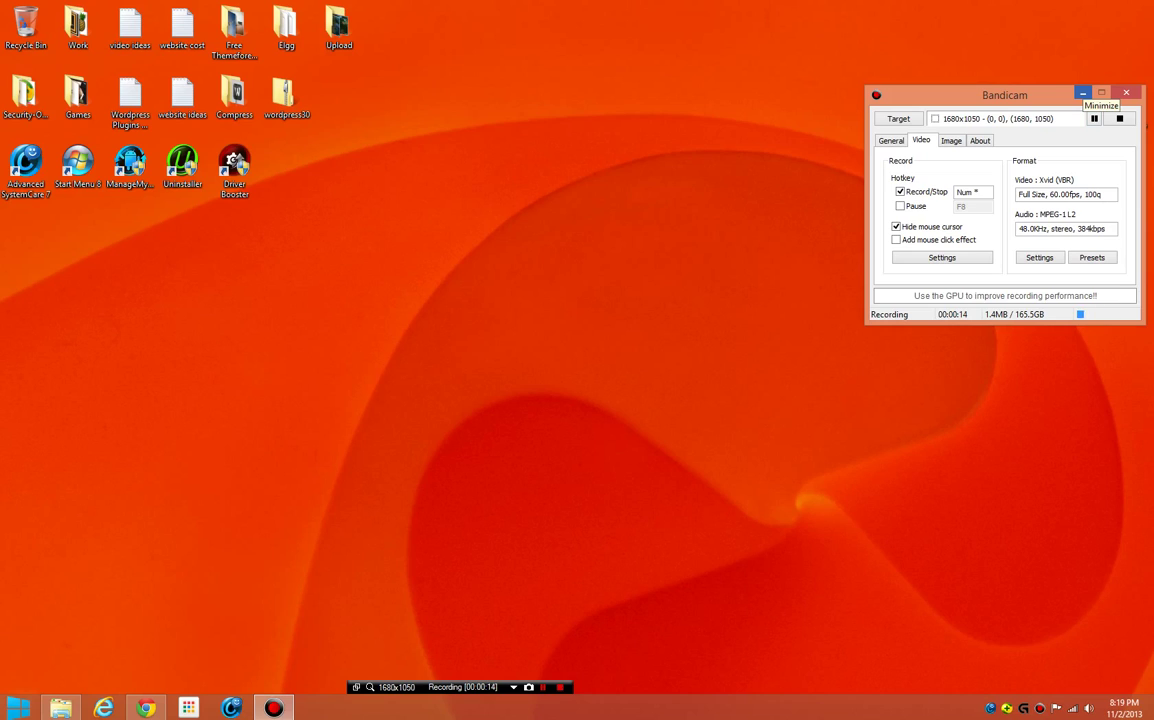
Minimize the recorder, open Advanced SystemCare 7 from the desktop and move its window clear of the desktop shortcuts
click(1083, 93)
double_click(25, 165)
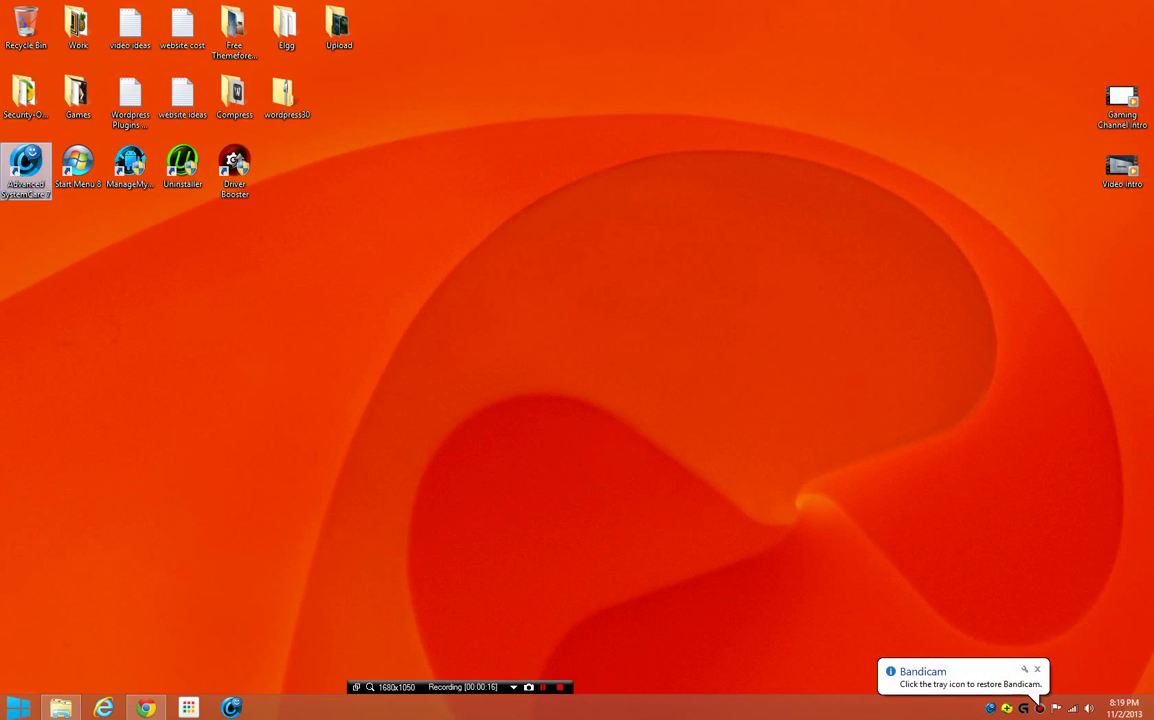
drag(480, 307, 440, 165)
click(318, 201)
click(214, 201)
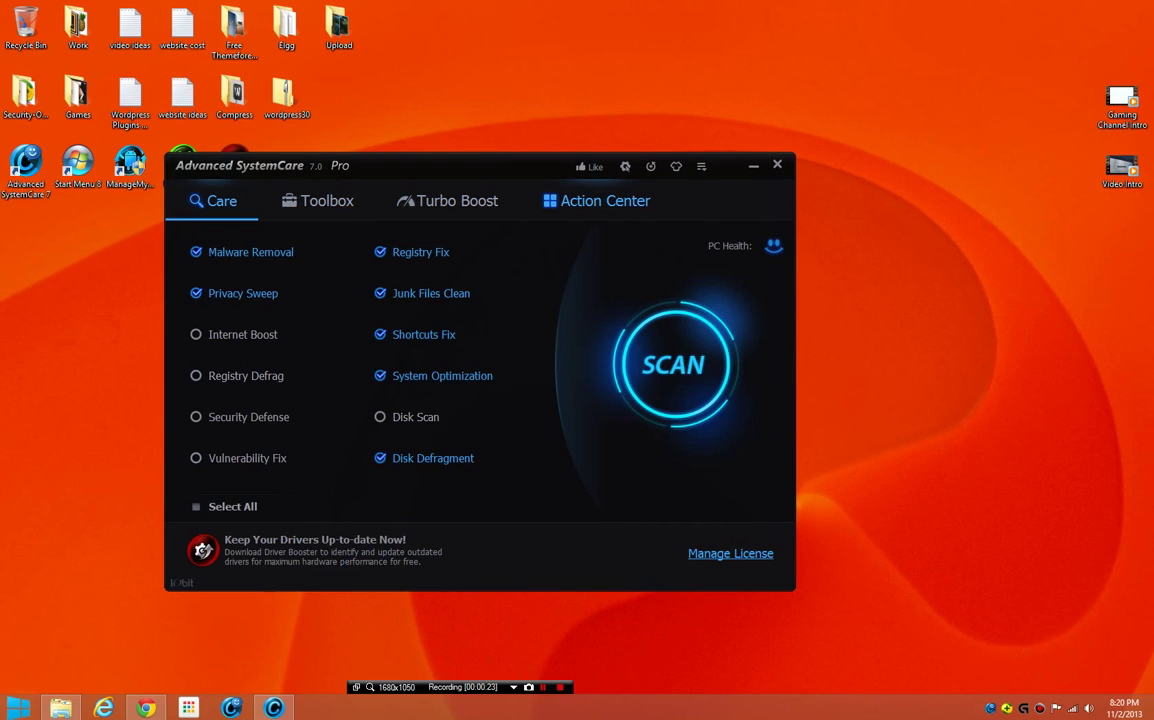
drag(530, 166, 658, 143)
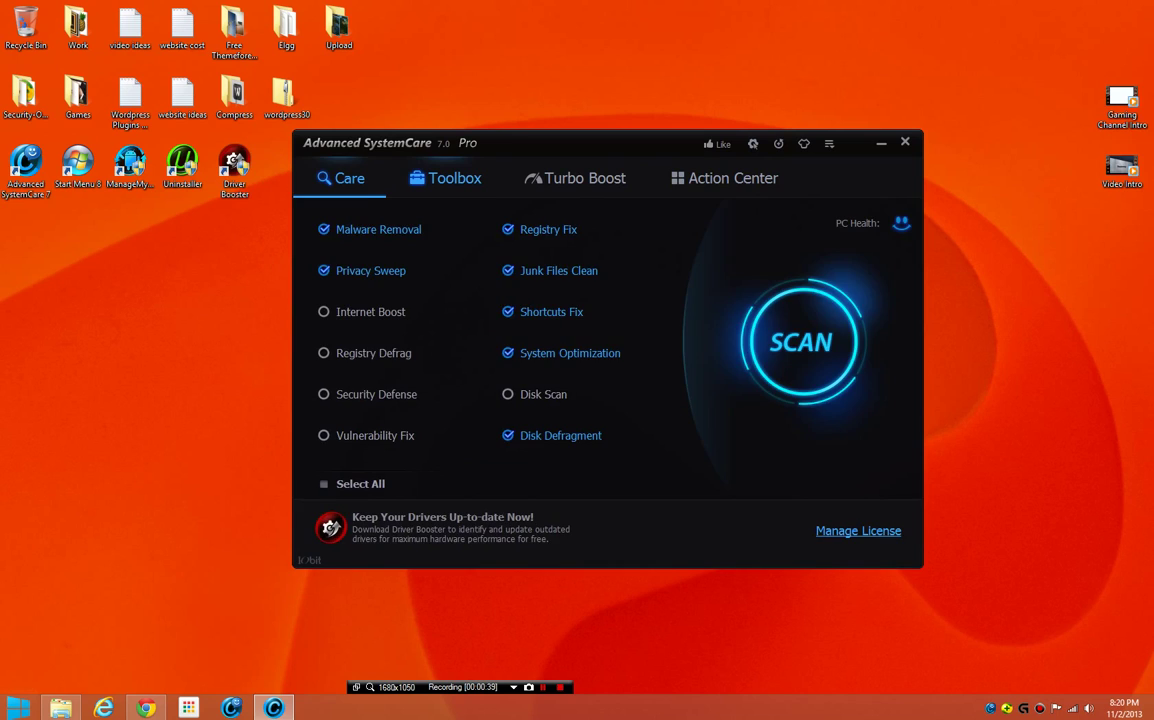
View Driver Booster from the Toolbox's Security tools, close it and exit its background process
click(446, 178)
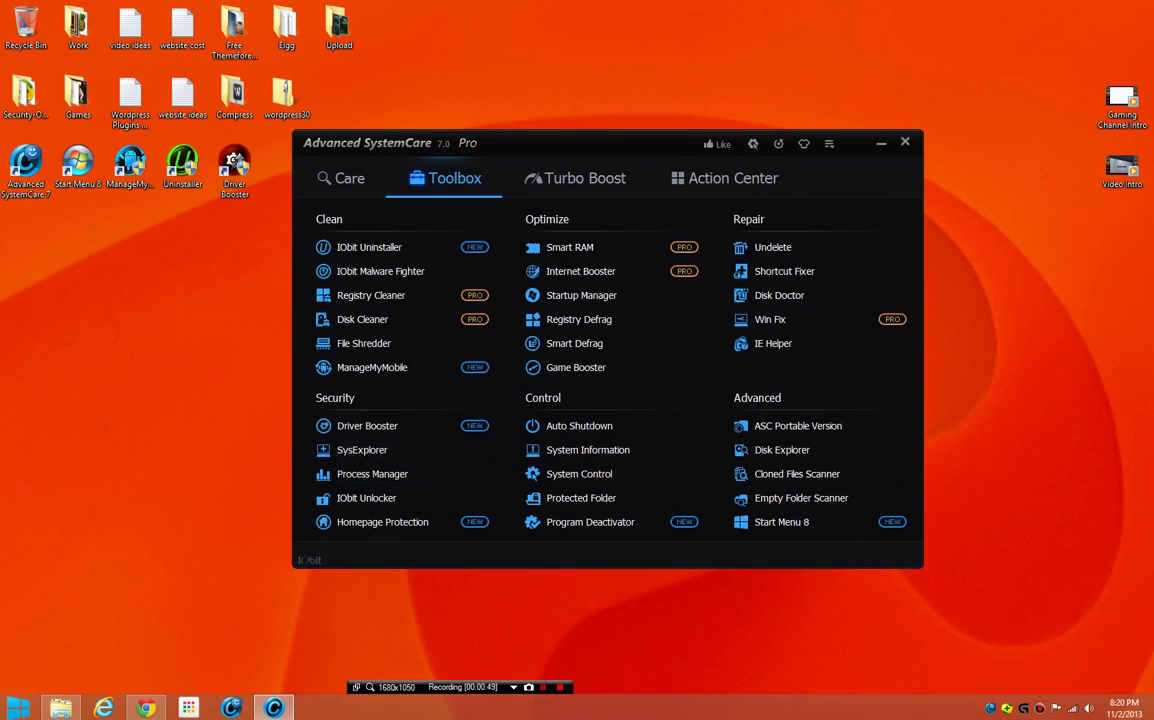
click(367, 426)
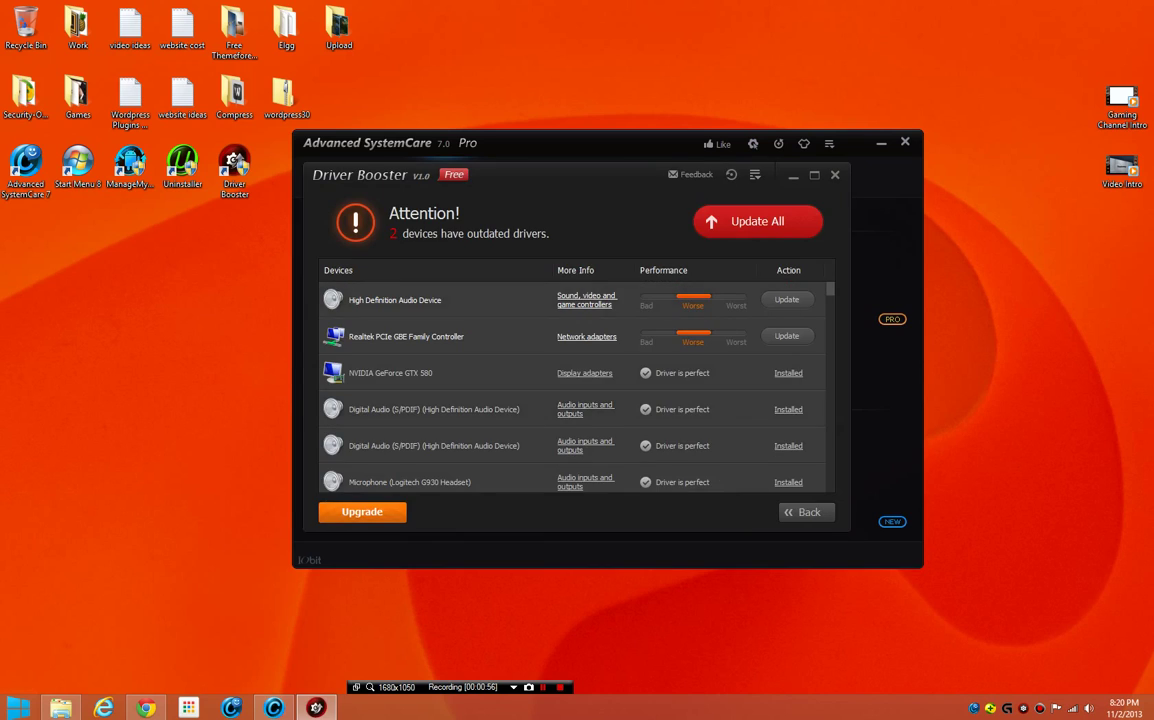
click(835, 175)
right_click(1023, 708)
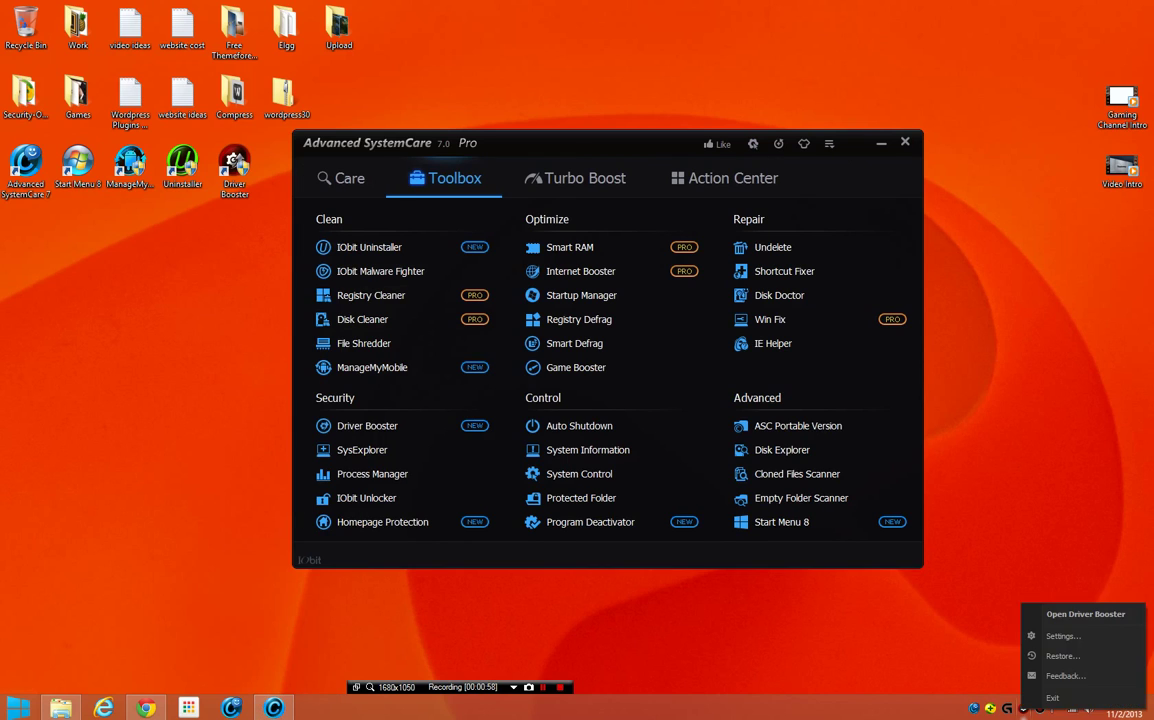
click(1048, 699)
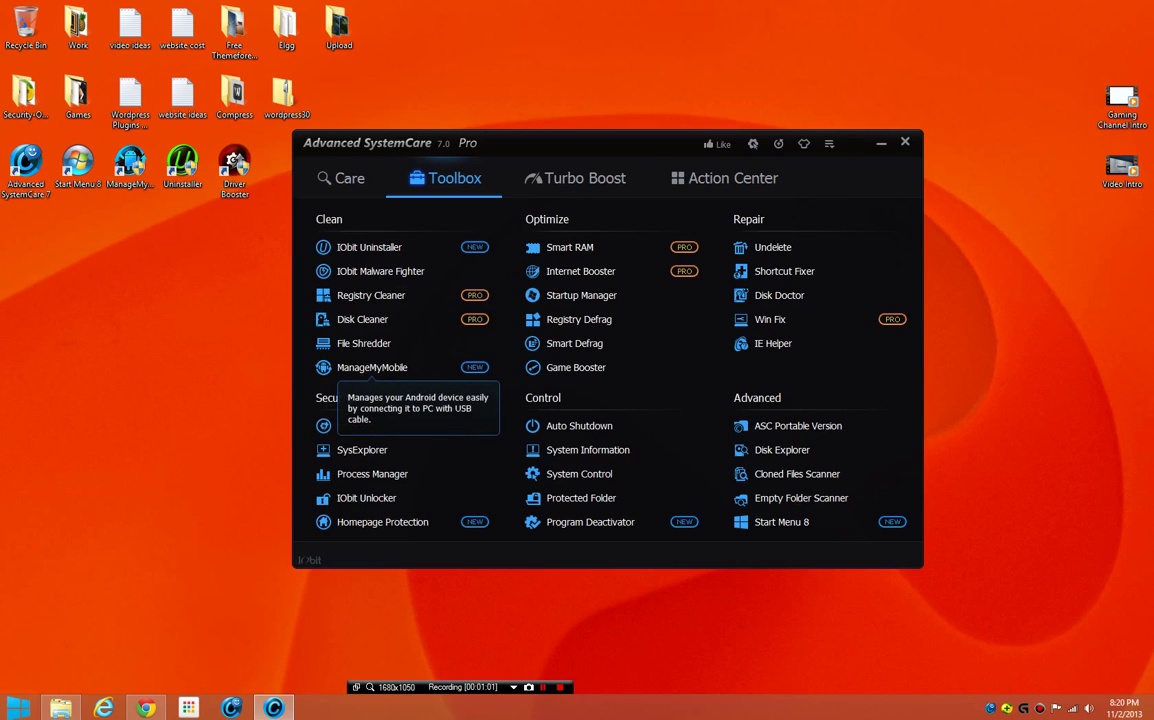
View ManageMyMobile from the Toolbox's Clean tools and close it
click(372, 368)
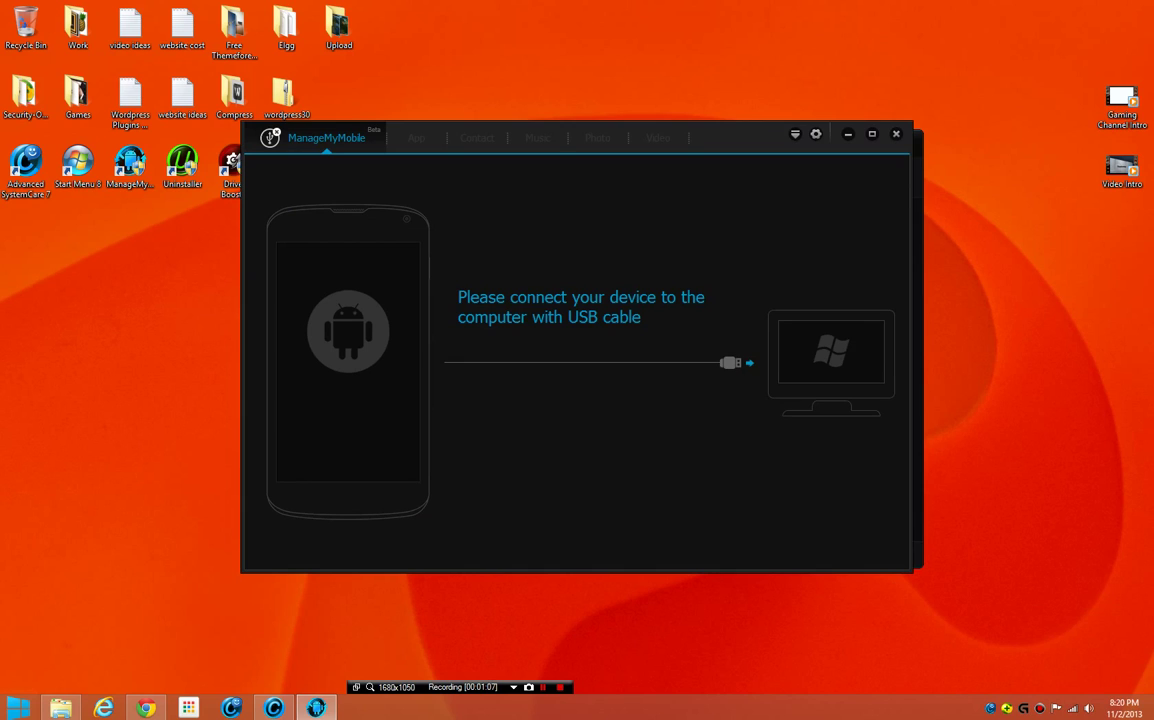
drag(735, 137, 665, 270)
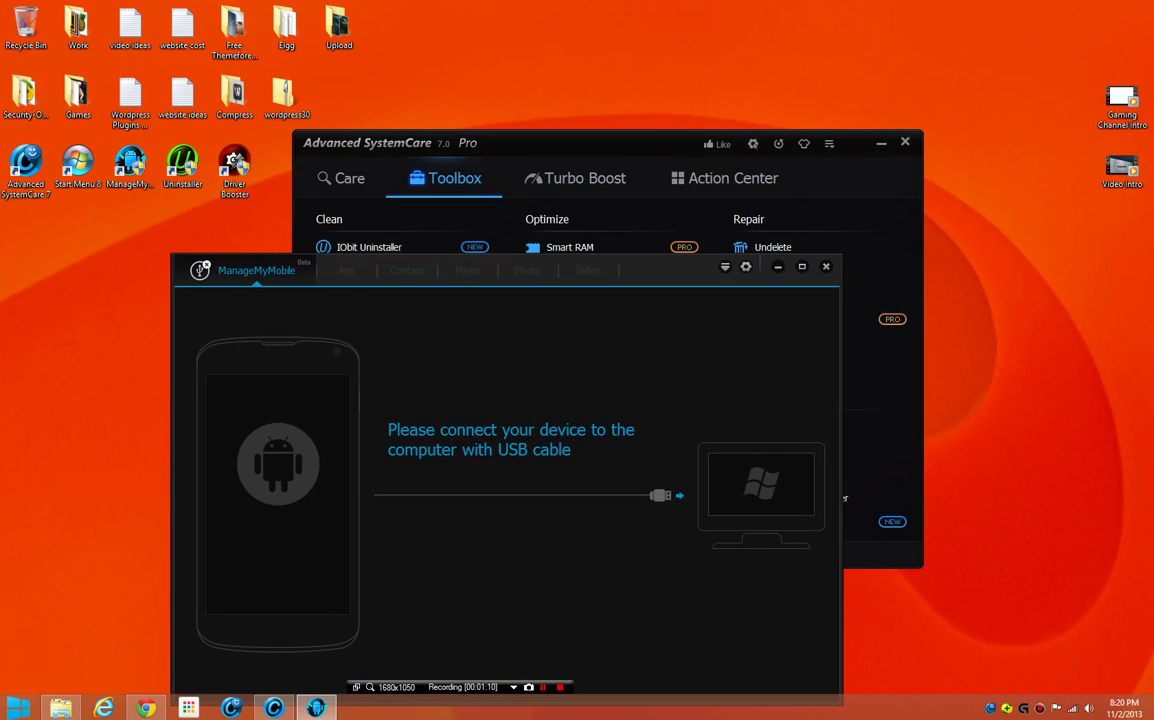
click(826, 267)
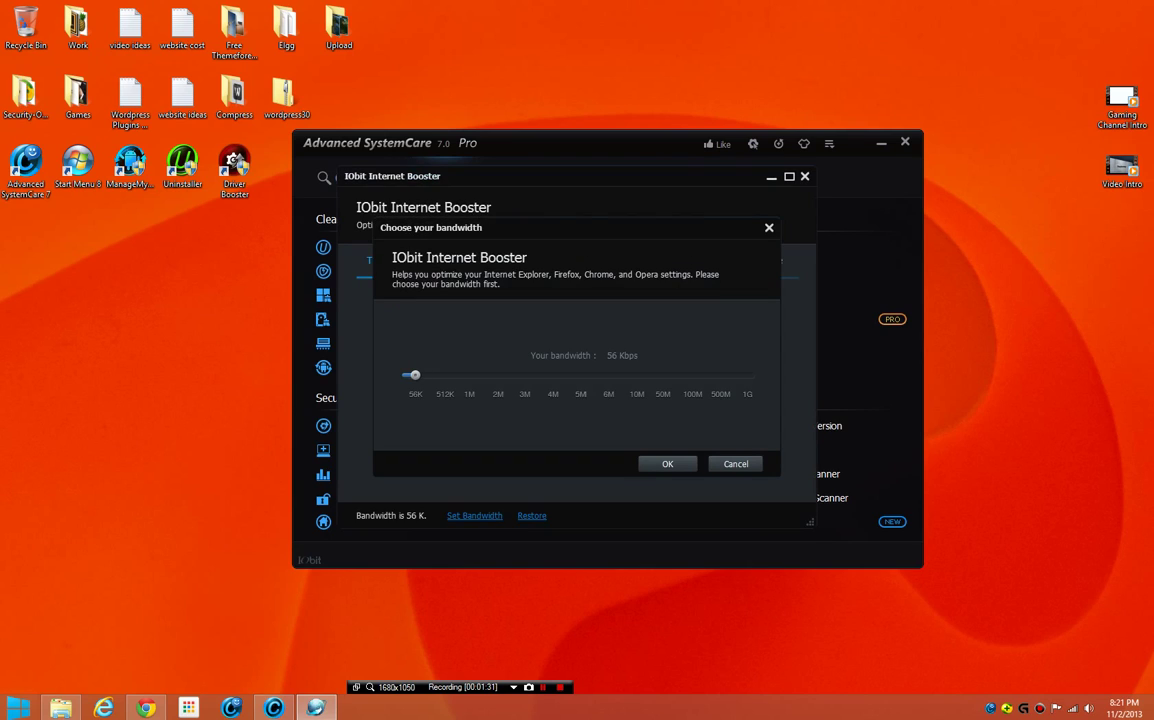
Set the Internet Booster bandwidth to 50 Mbps and optimize Chrome with start parameters enabled, including 'Create process for each label'
drag(414, 375, 664, 375)
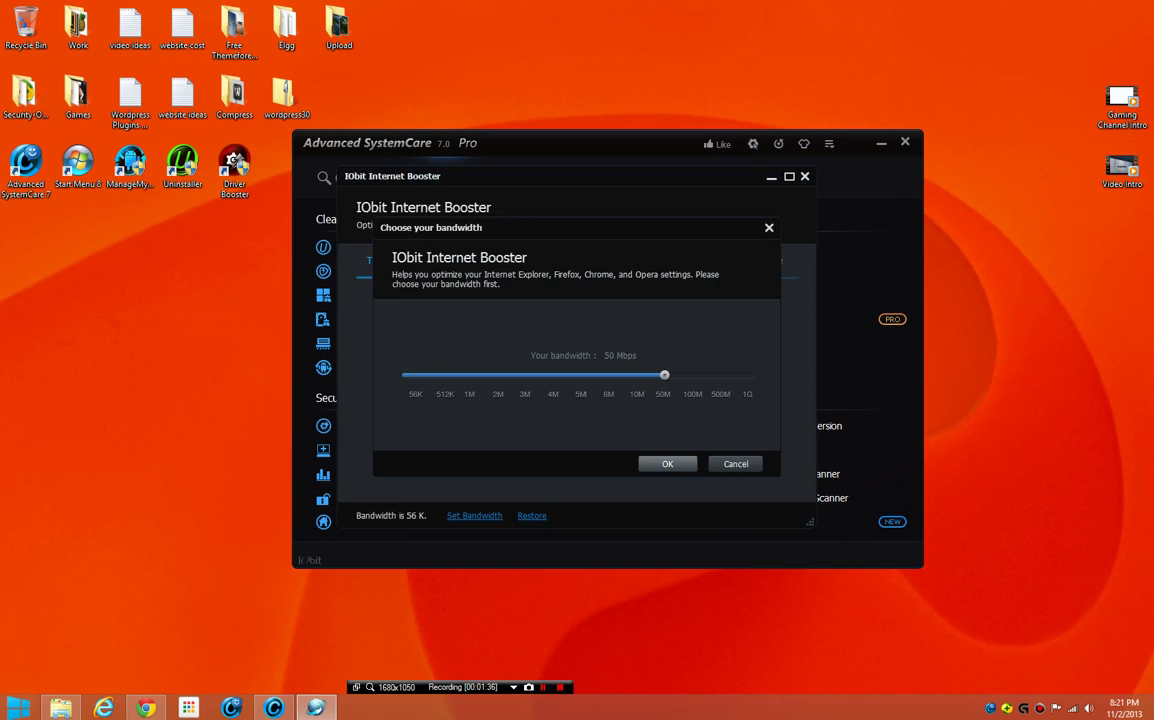
click(667, 463)
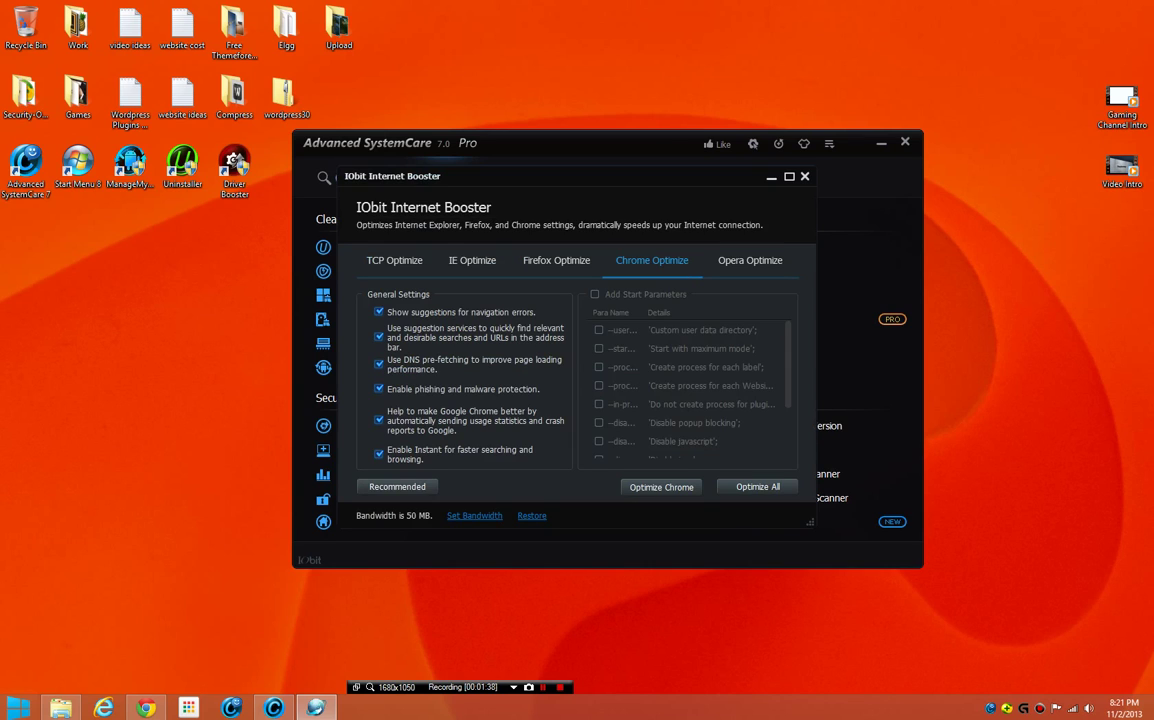
click(595, 294)
click(599, 367)
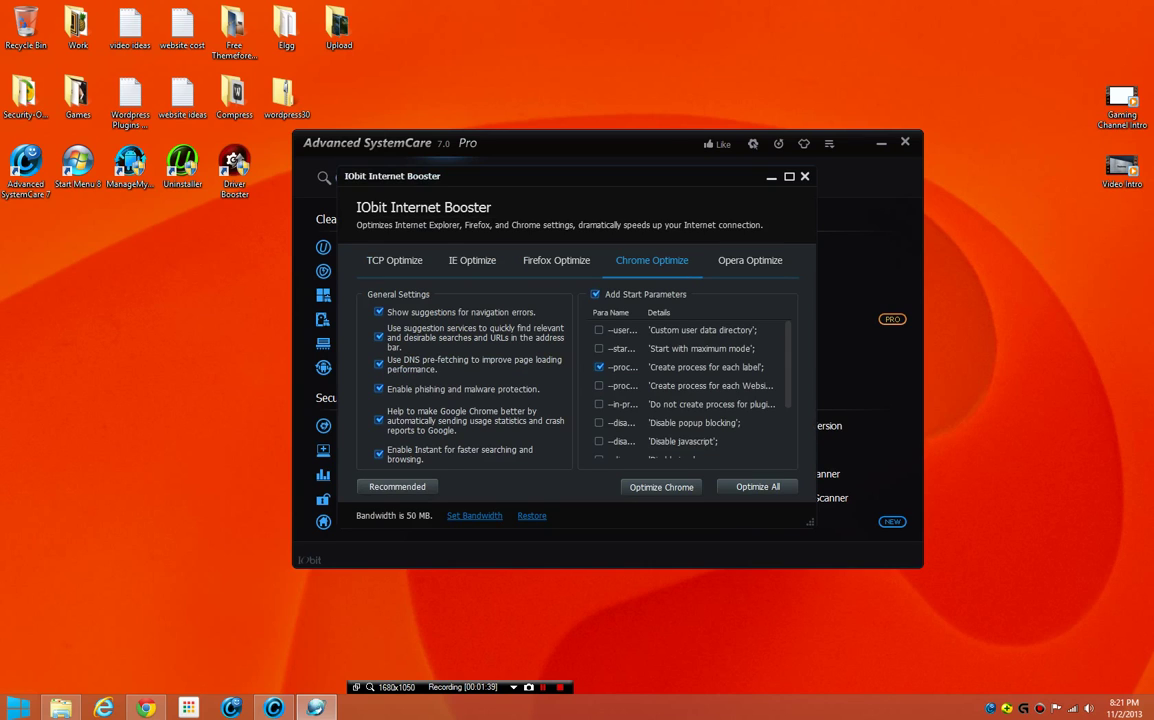
scroll(690, 385, down, 2)
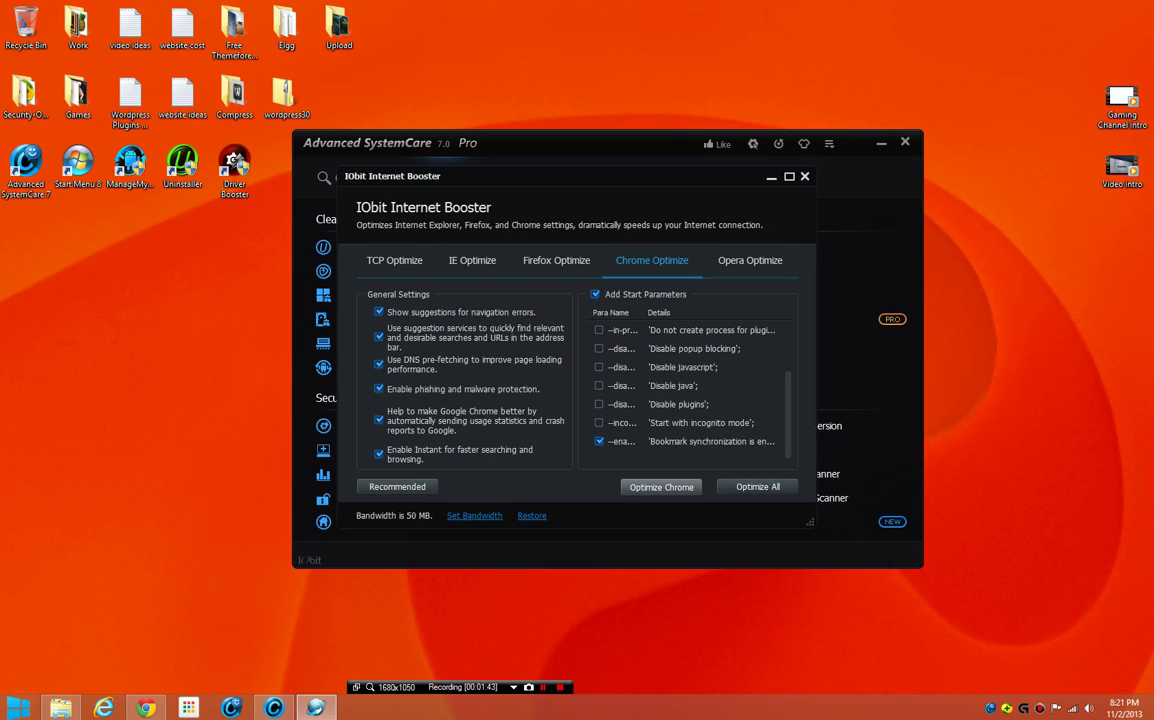
click(661, 487)
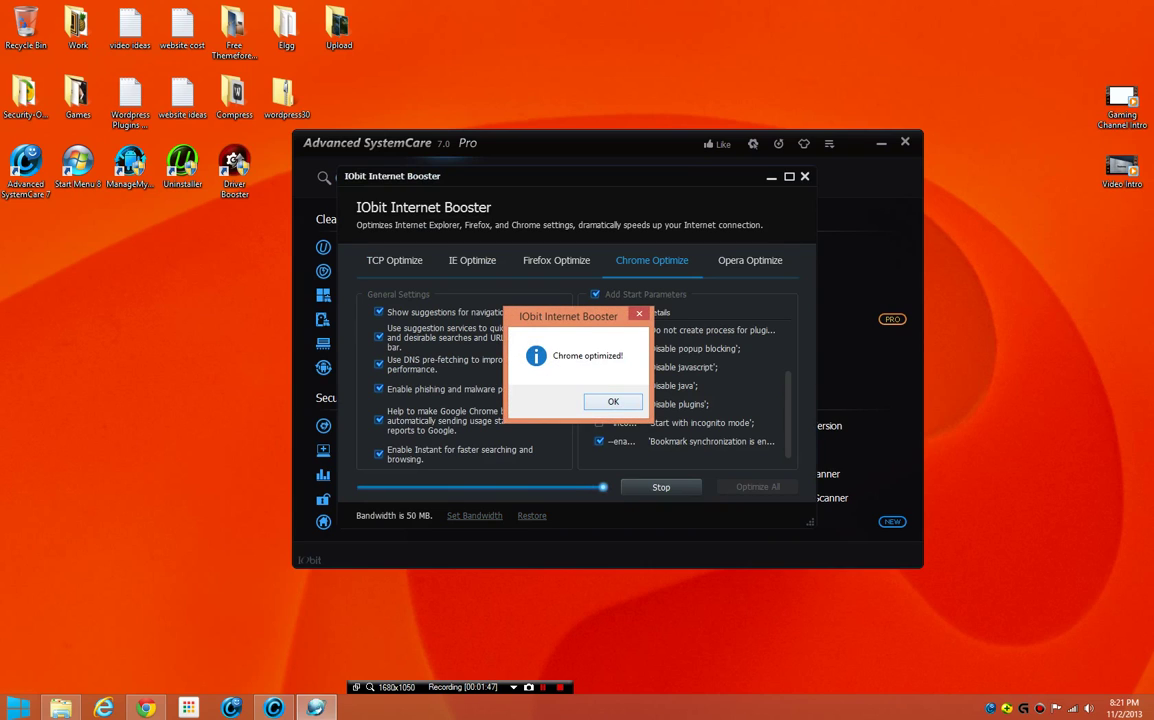
click(613, 401)
Look through Internet Booster's Firefox, IE, TCP and Opera optimization pages and close the tool
click(556, 260)
click(472, 260)
click(394, 260)
click(750, 260)
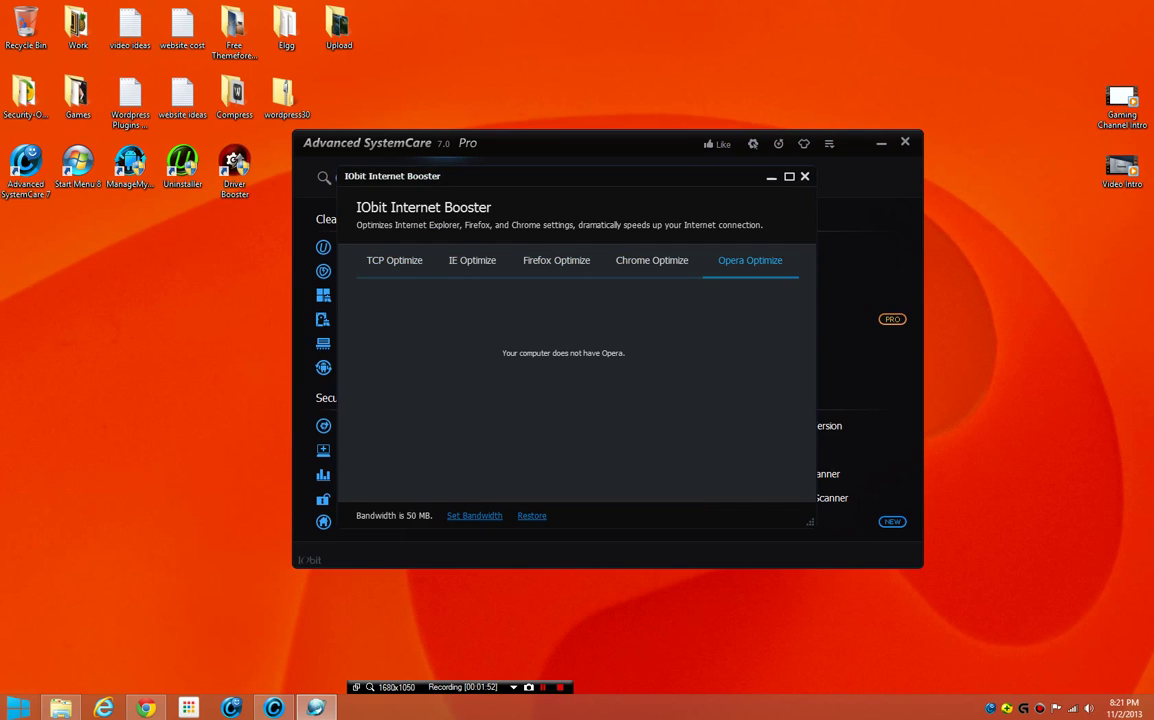
key(alt+F4)
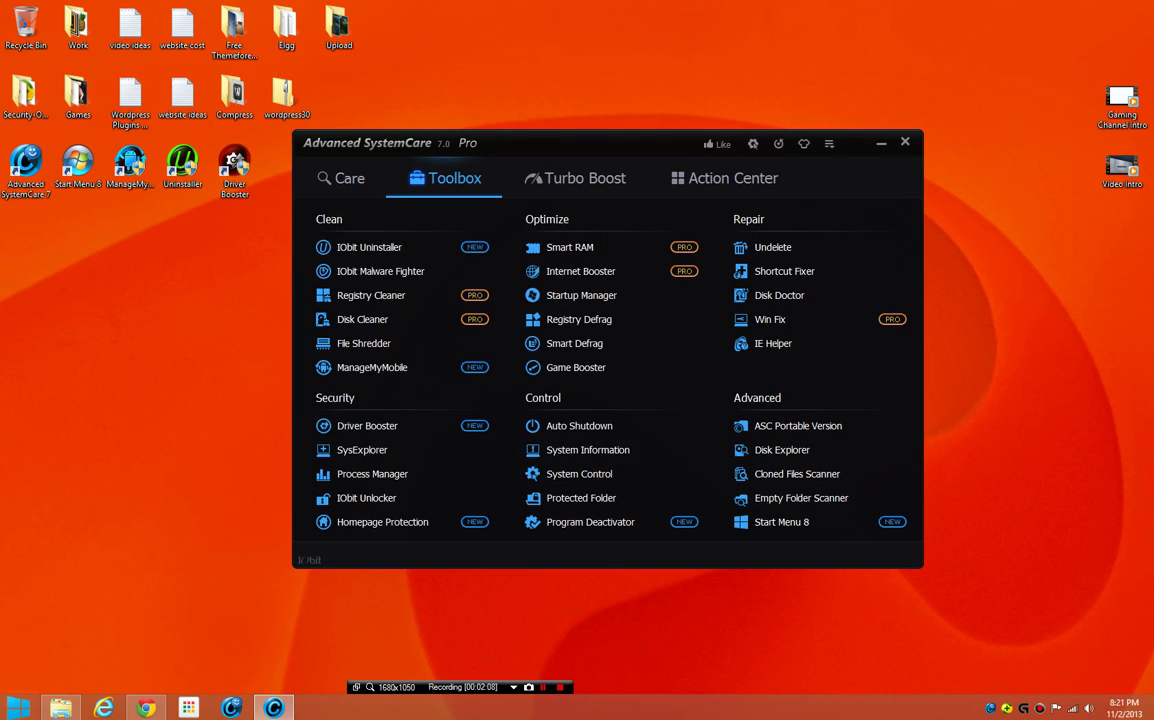
Review the Homepage Protection settings for Chrome and Internet Explorer and accept them as they are
click(382, 522)
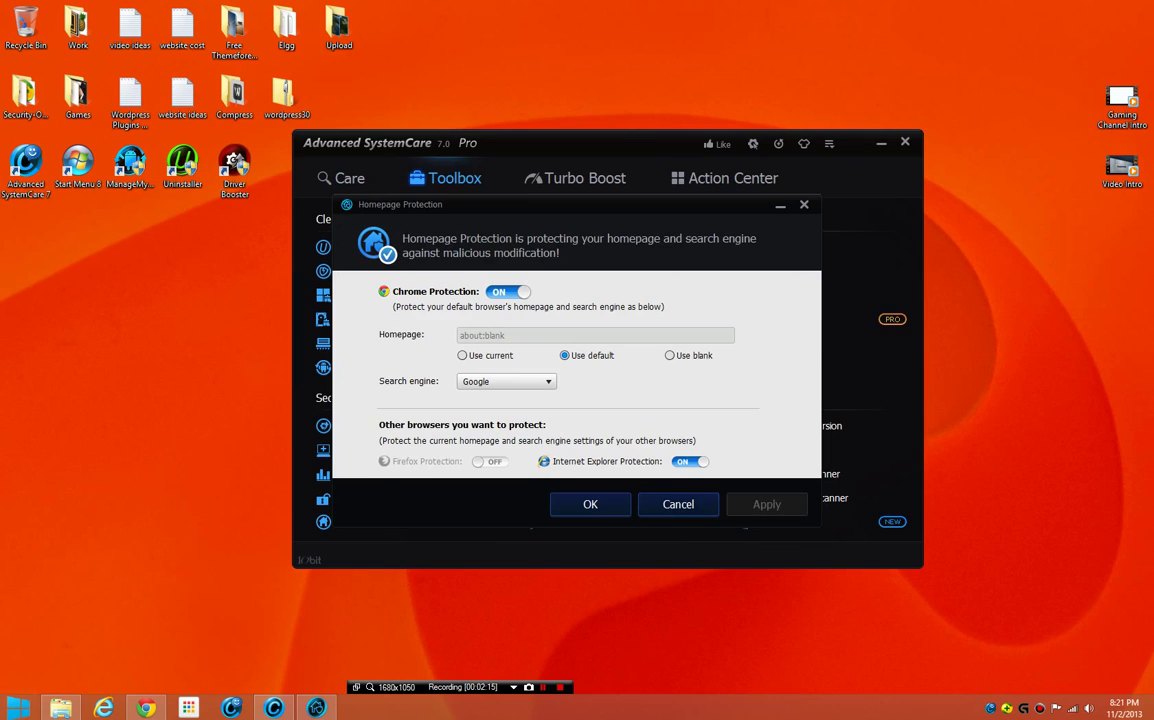
click(590, 504)
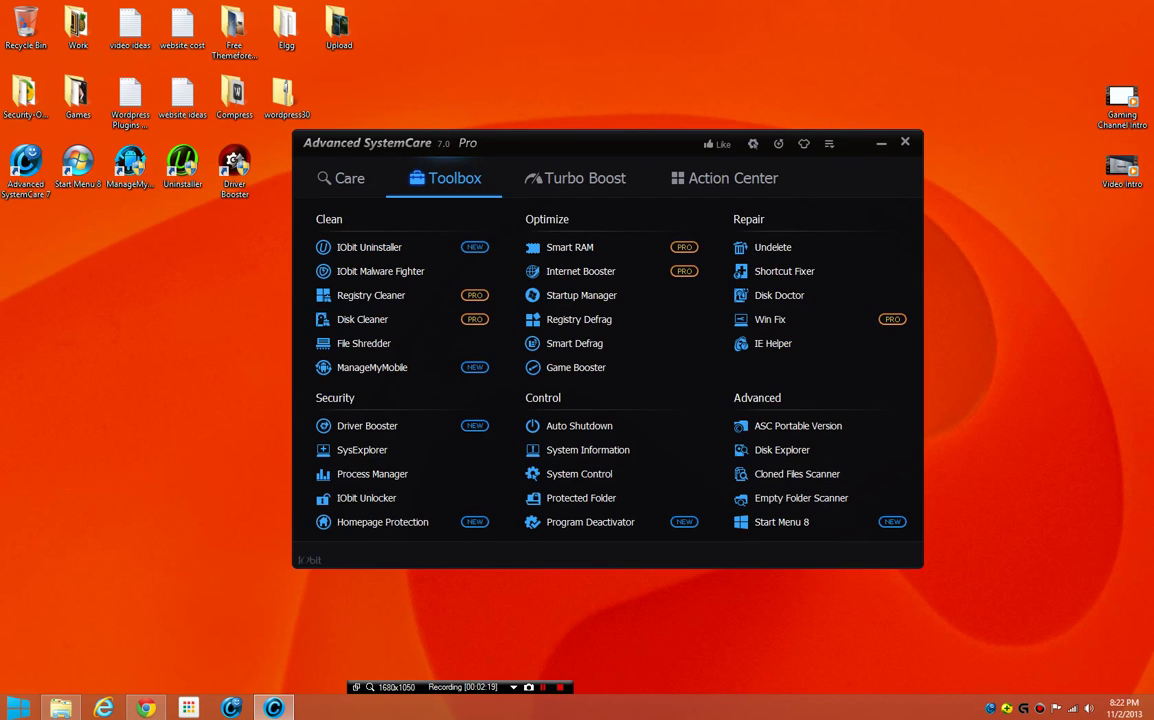
Examine the load and status of the installed programs in Program Deactivator, selecting Start Menu 8, and close the tool
click(590, 522)
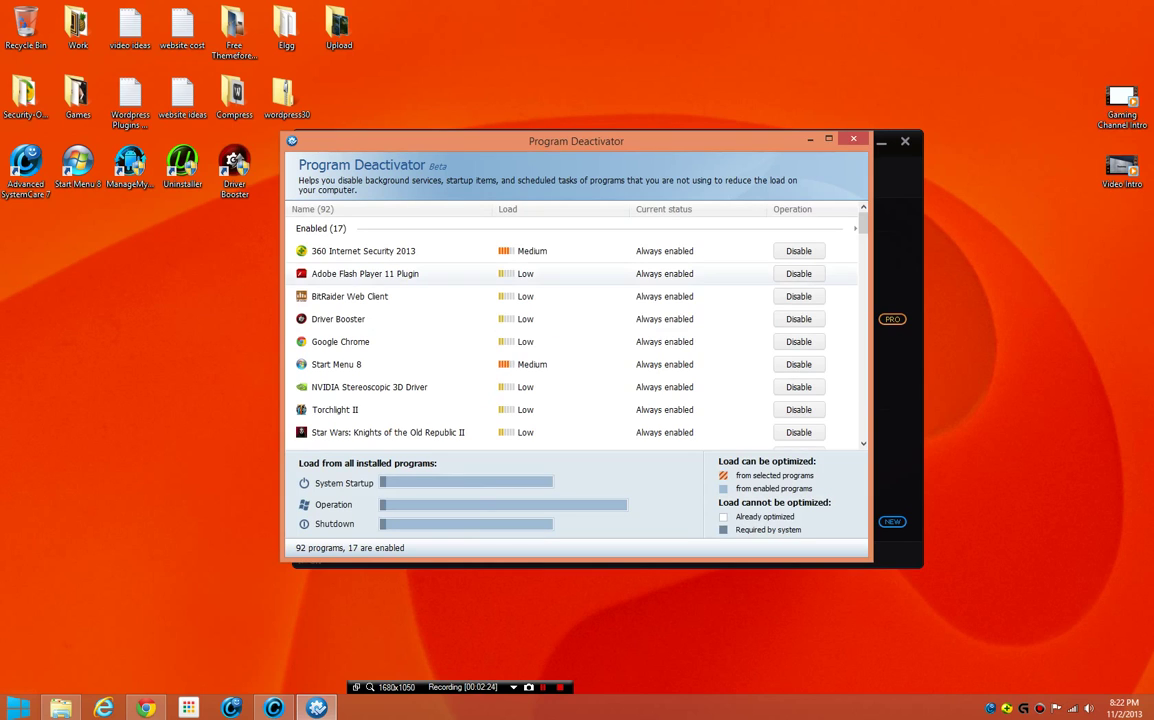
scroll(575, 330, down, 4)
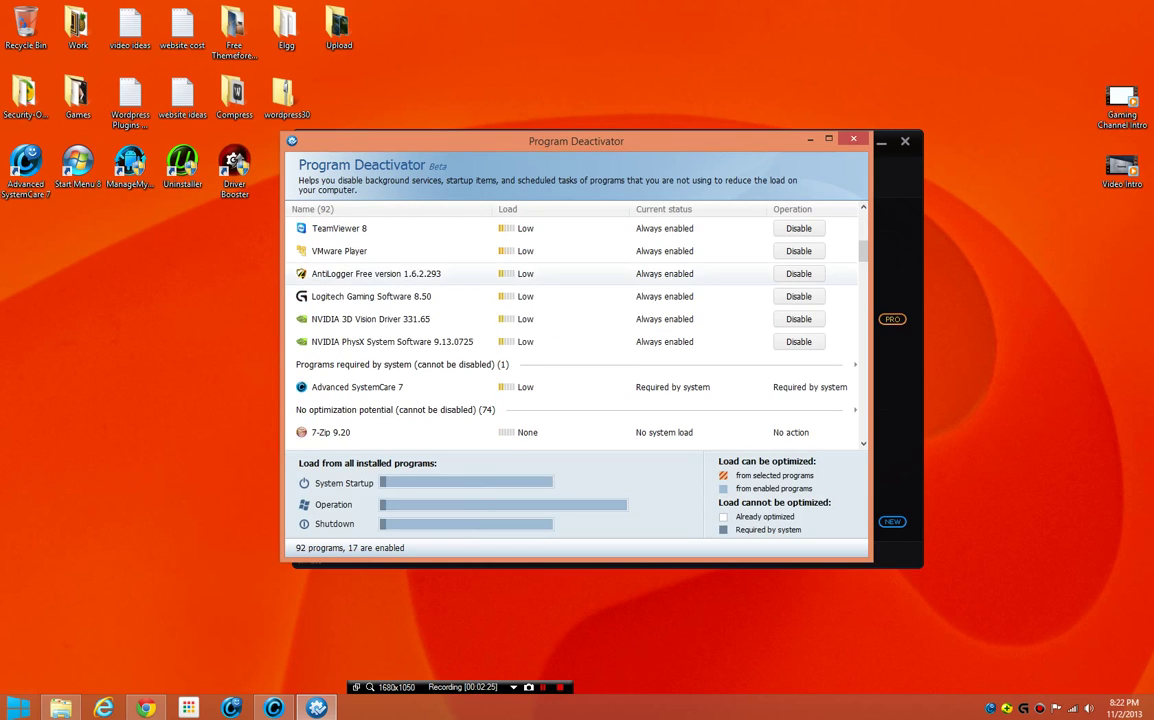
scroll(575, 273, up, 4)
click(400, 364)
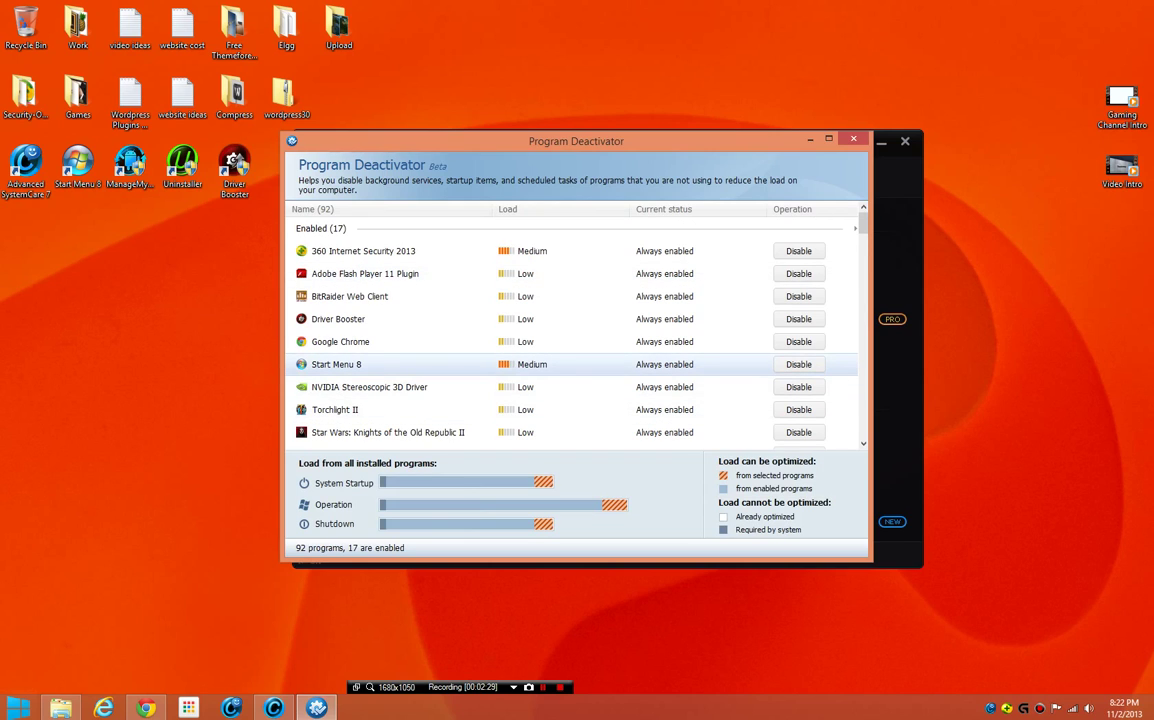
scroll(575, 330, down, 1)
scroll(575, 330, down, 3)
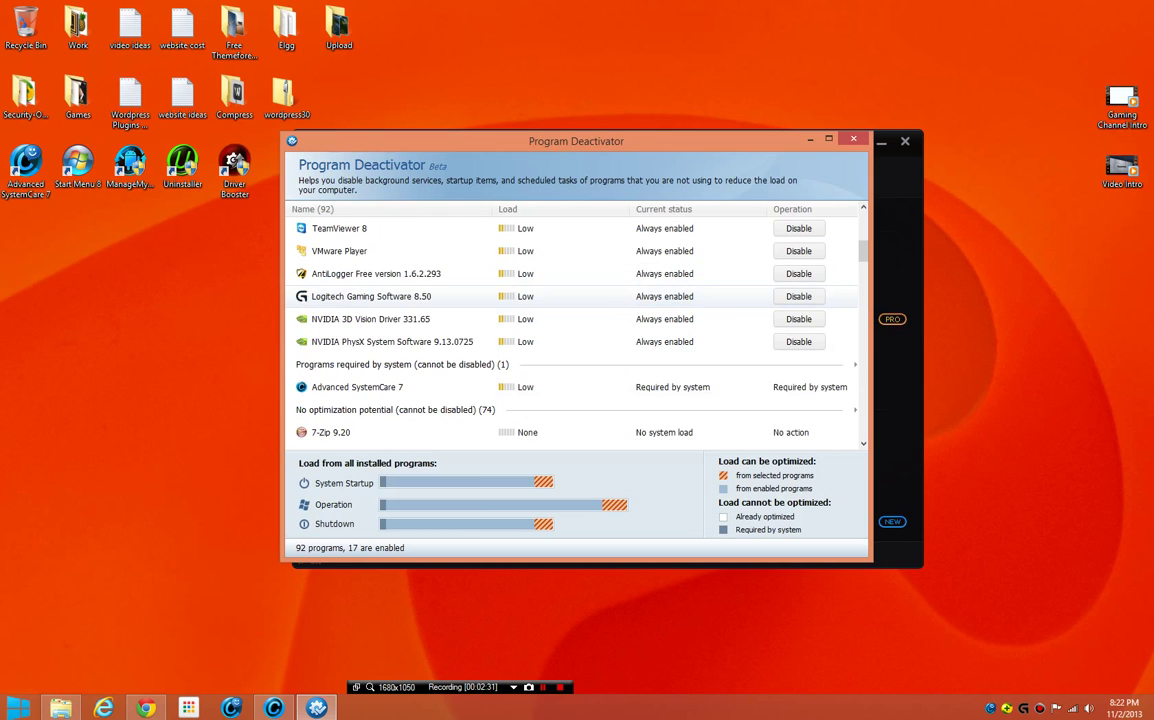
scroll(575, 330, up, 4)
scroll(575, 330, down, 10)
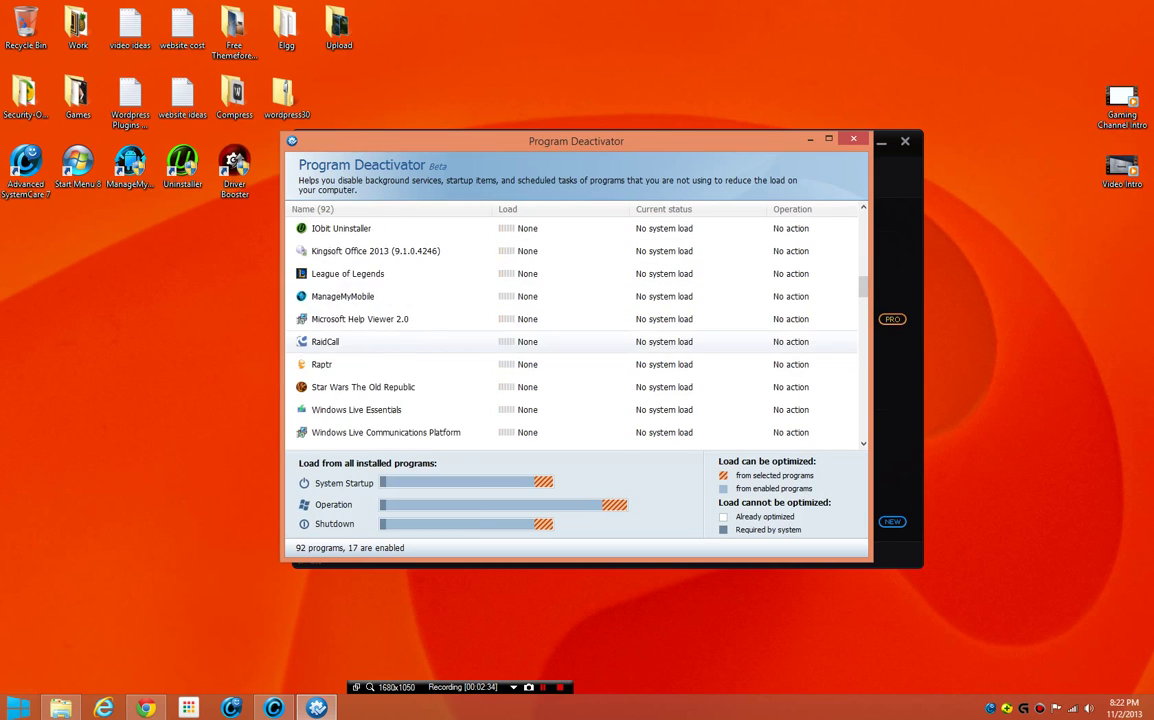
scroll(575, 330, up, 10)
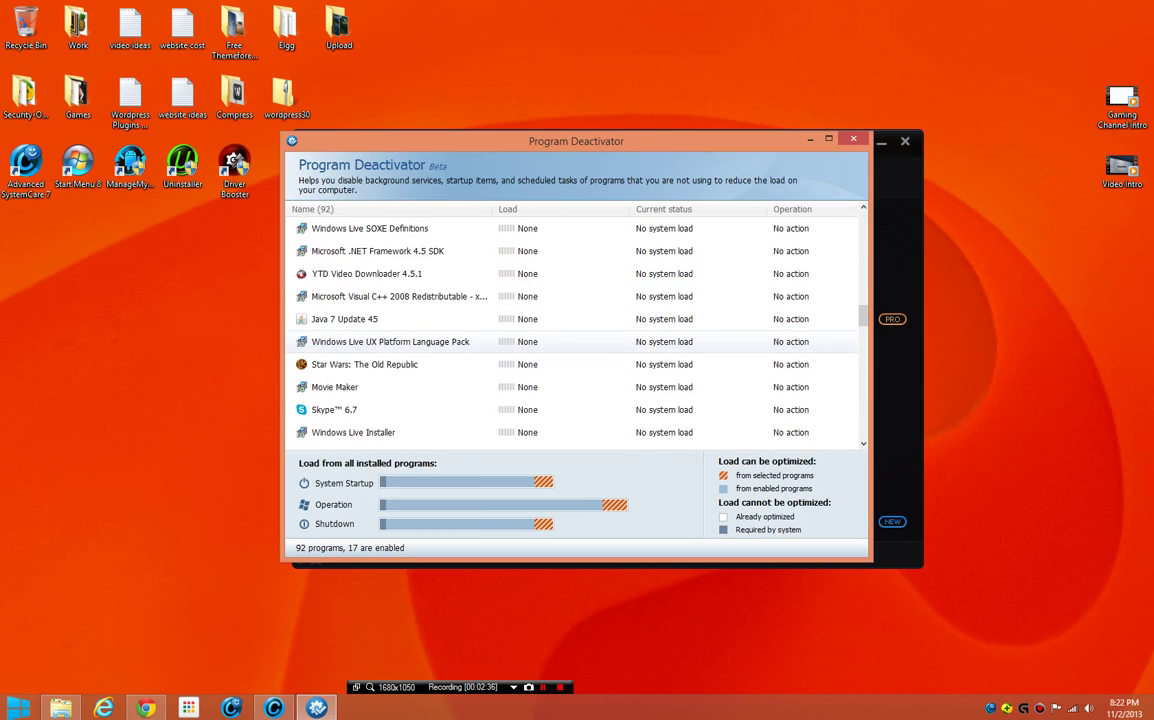
scroll(575, 330, down, 10)
scroll(575, 330, up, 2)
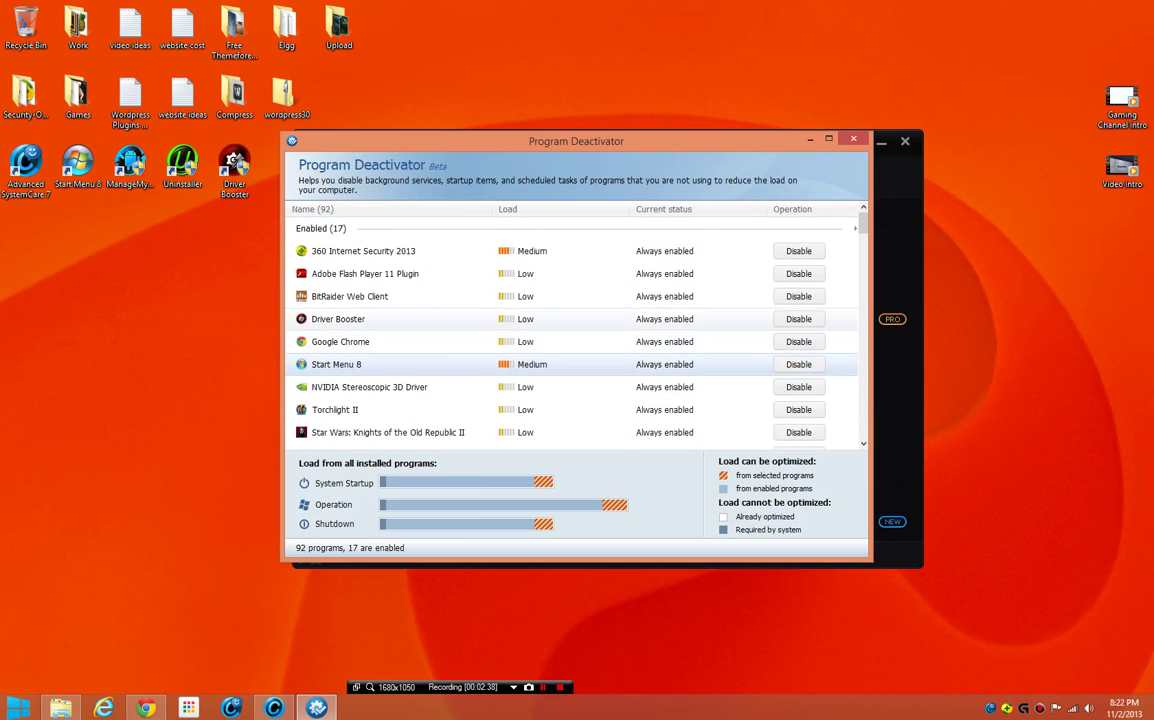
scroll(575, 330, down, 2)
scroll(575, 330, down, 4)
scroll(575, 330, up, 6)
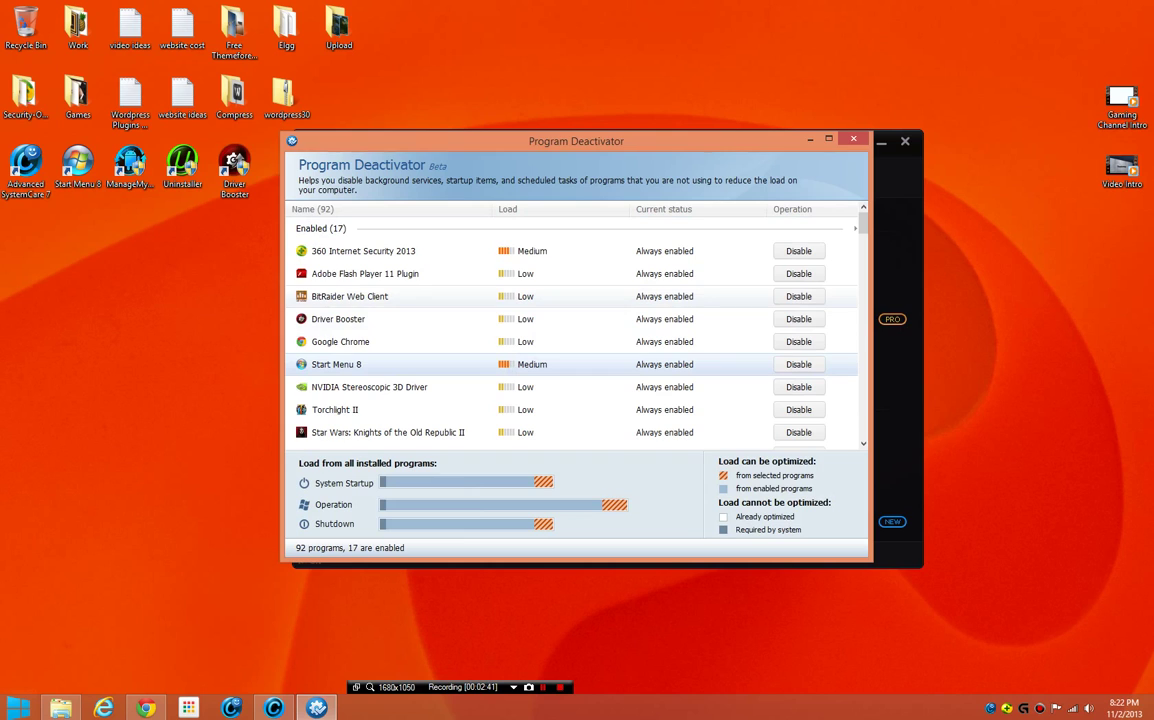
scroll(575, 360, down, 5)
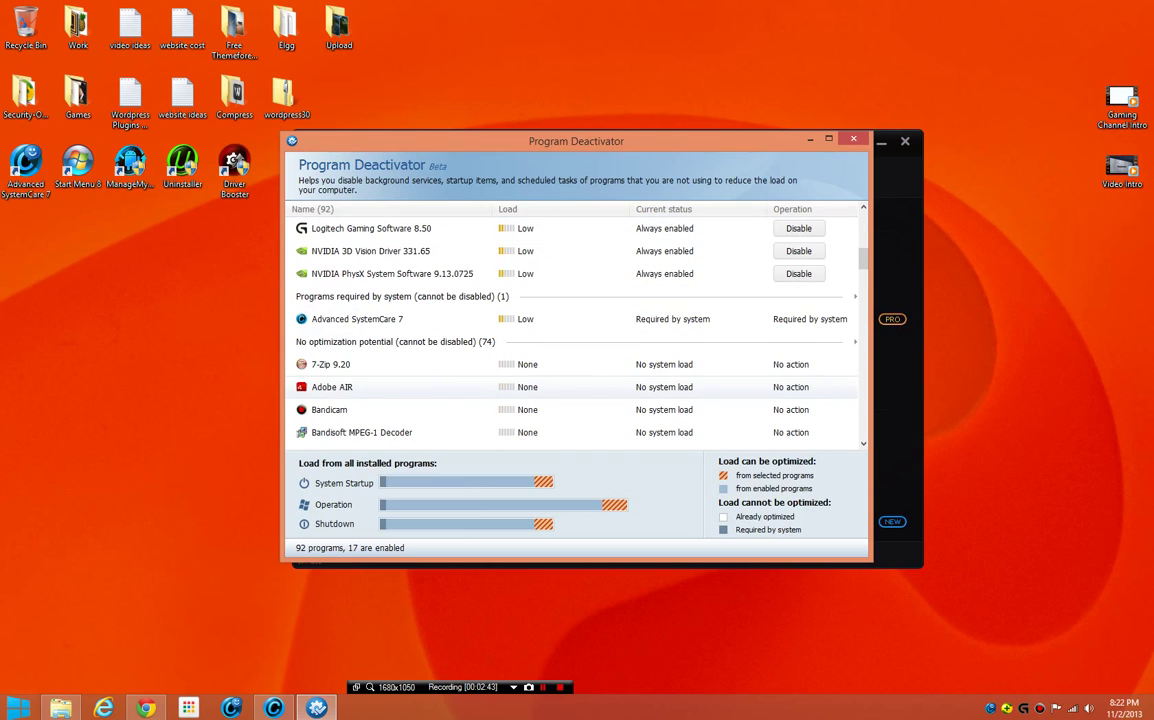
scroll(575, 387, down, 10)
scroll(575, 387, down, 10)
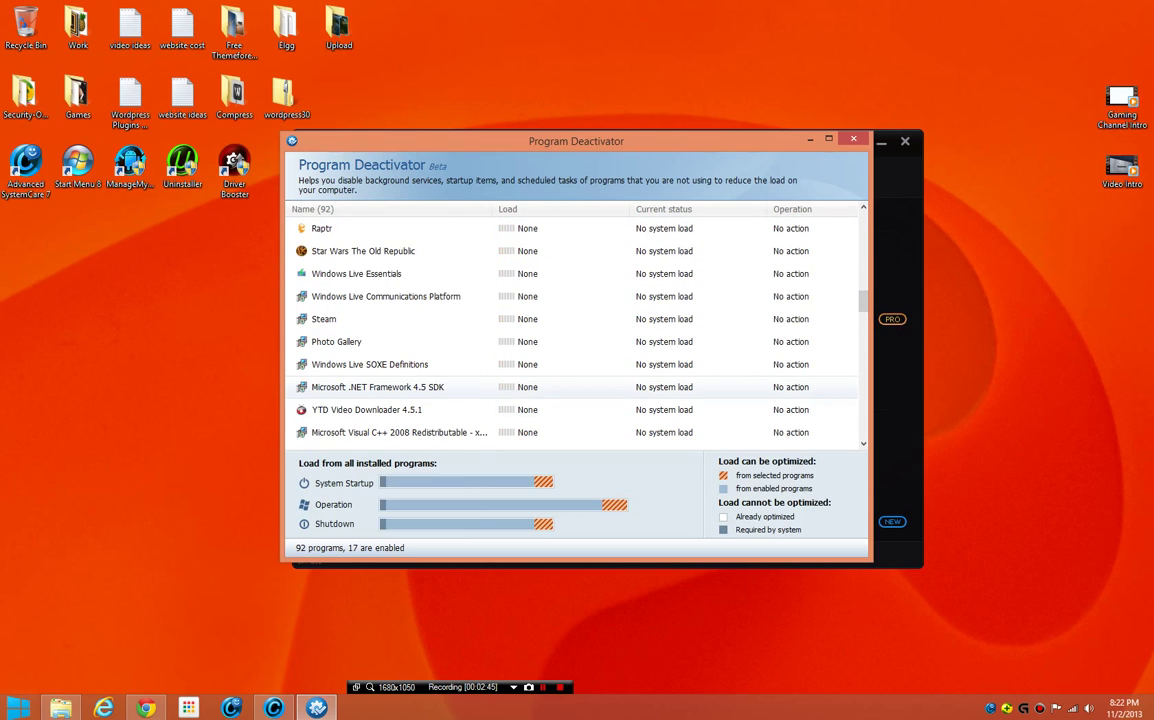
scroll(575, 387, down, 3)
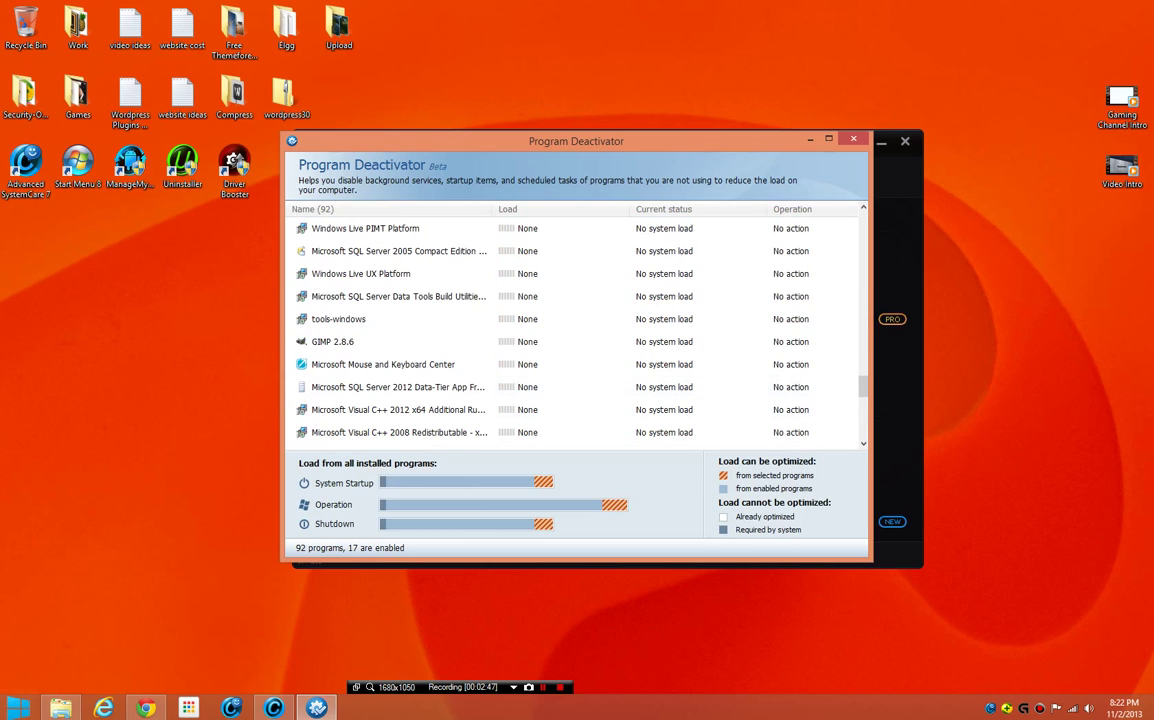
click(853, 139)
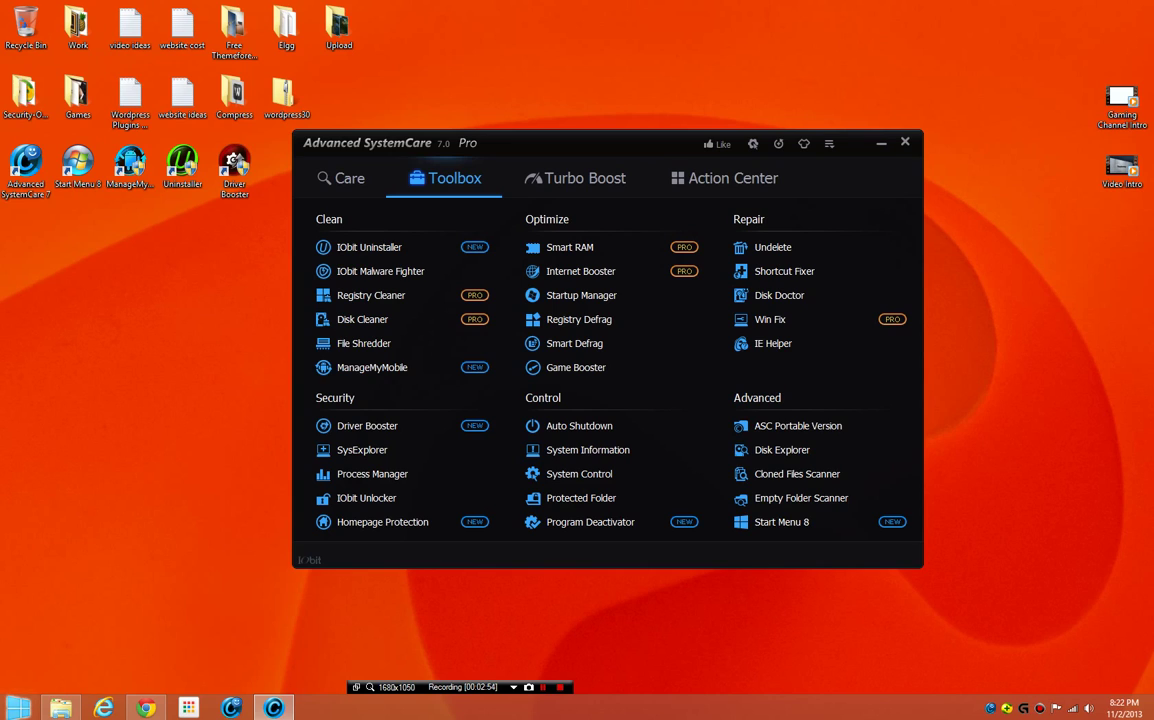
View the Start Menu 8 start menu and dismiss it
key(super)
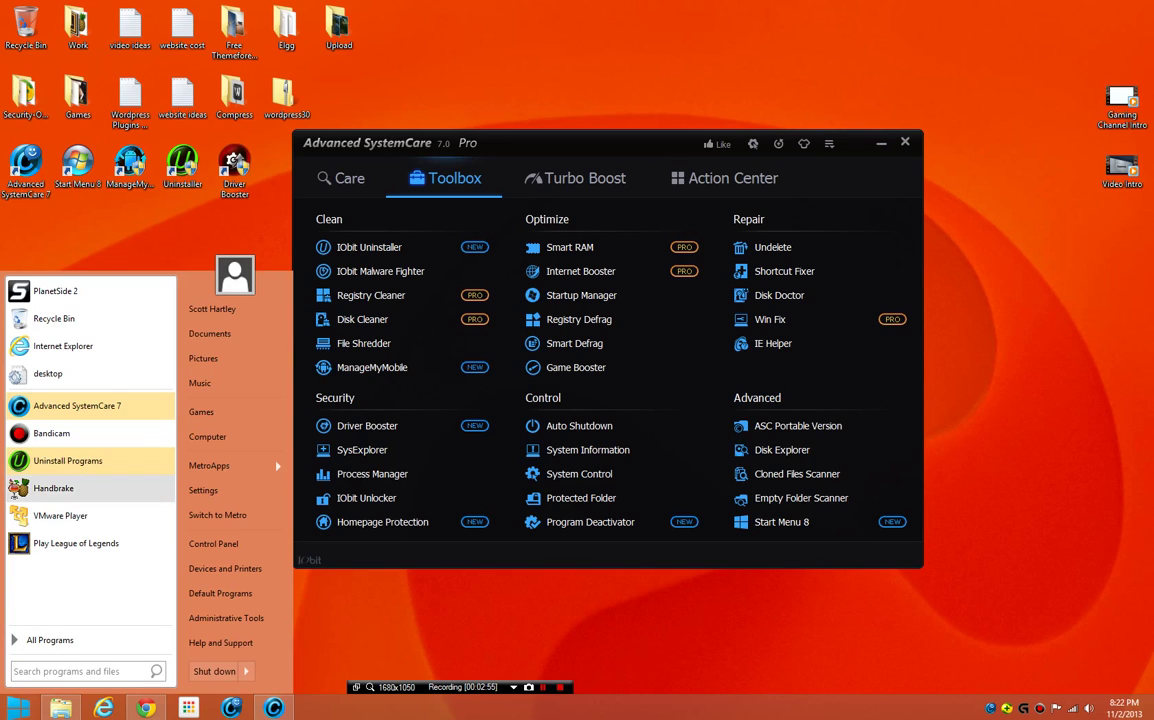
mouse_move(220, 465)
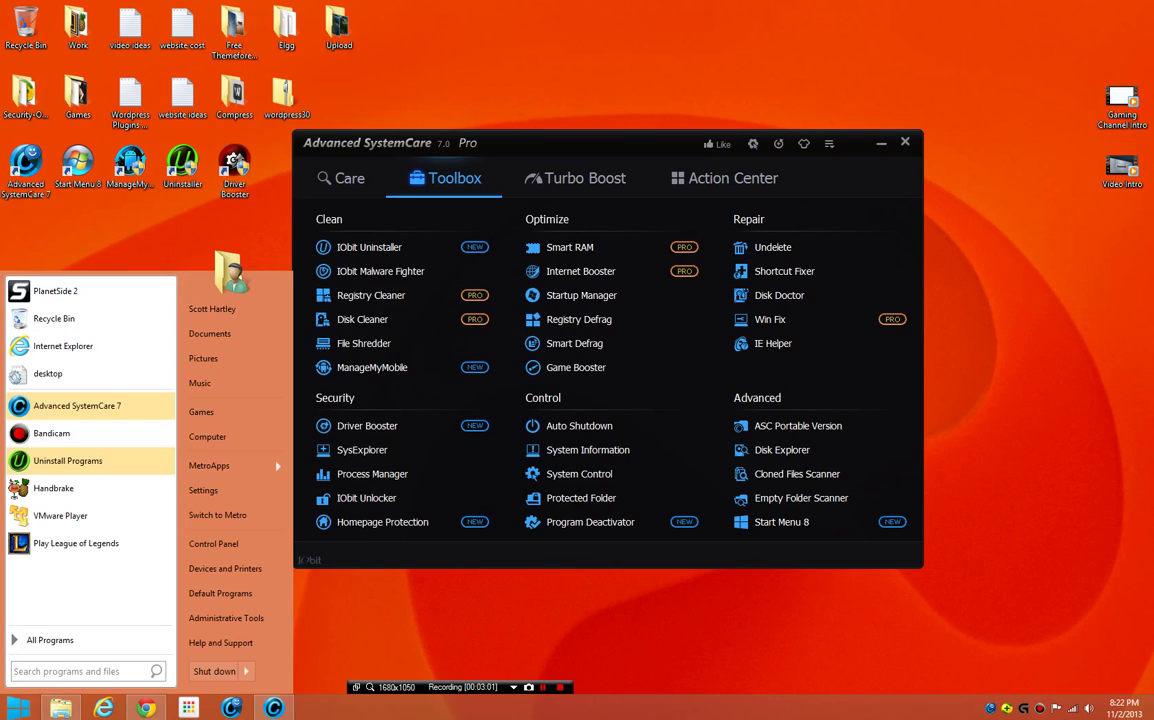
click(26, 170)
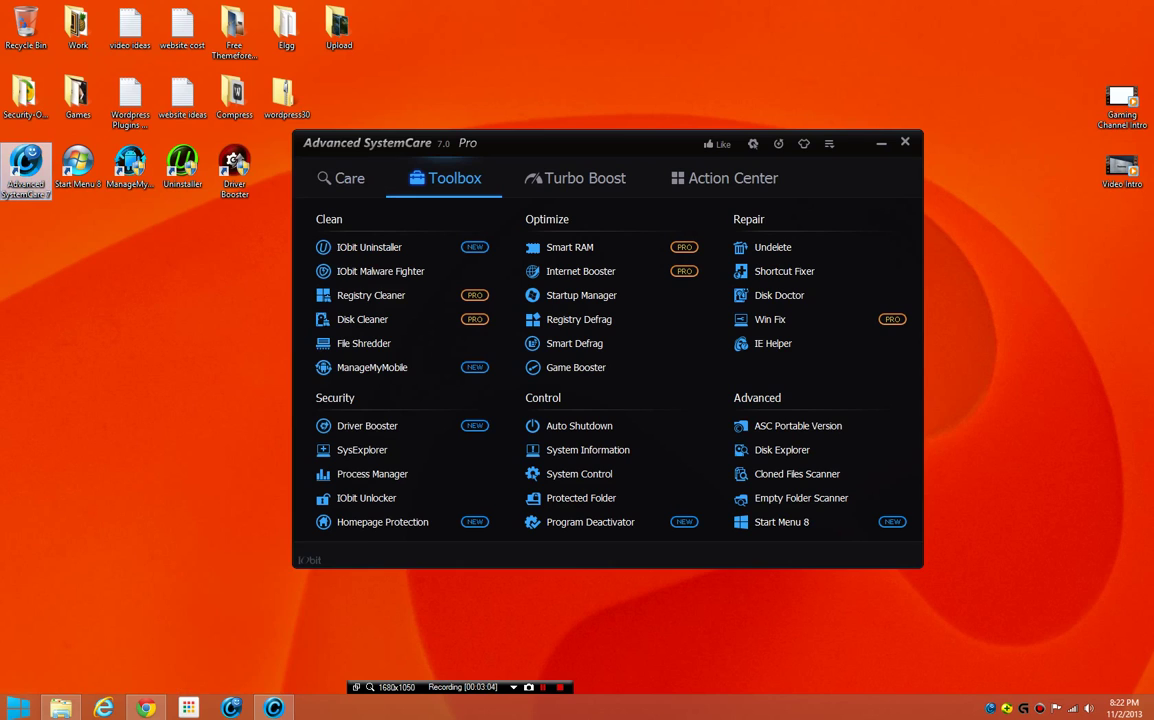
Open the program settings from the Care page and look through Homepage Protection, Notifications, Logs & Backup and User Interface
click(575, 178)
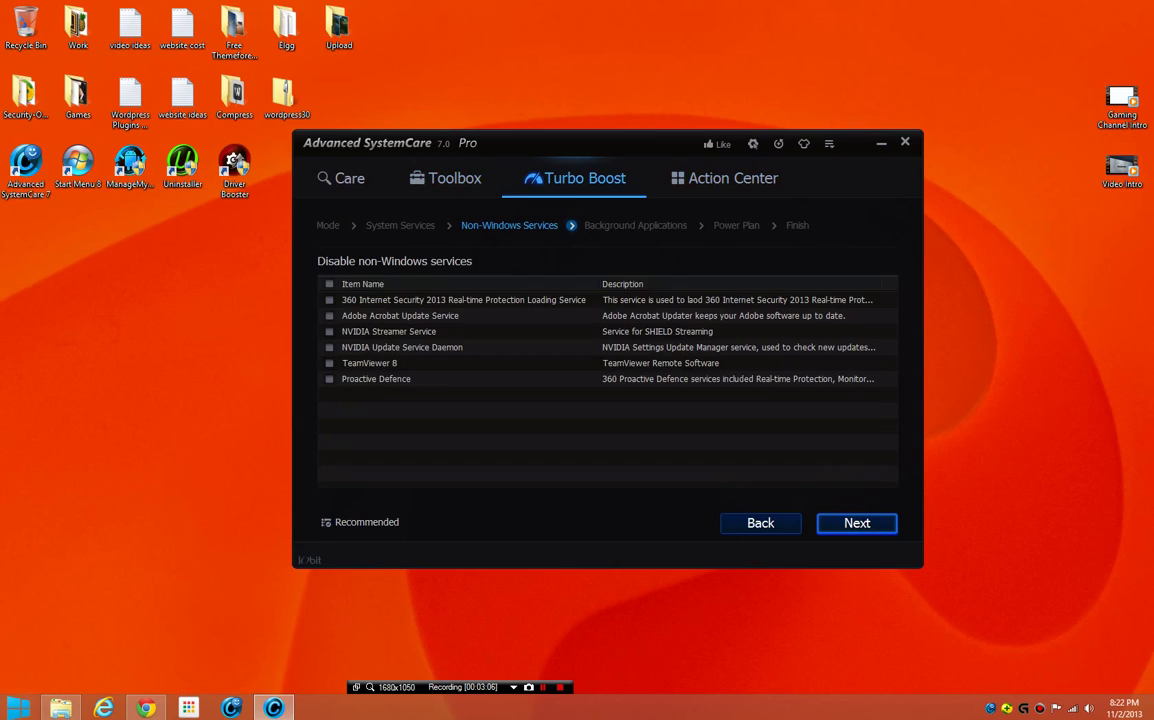
click(341, 178)
click(829, 144)
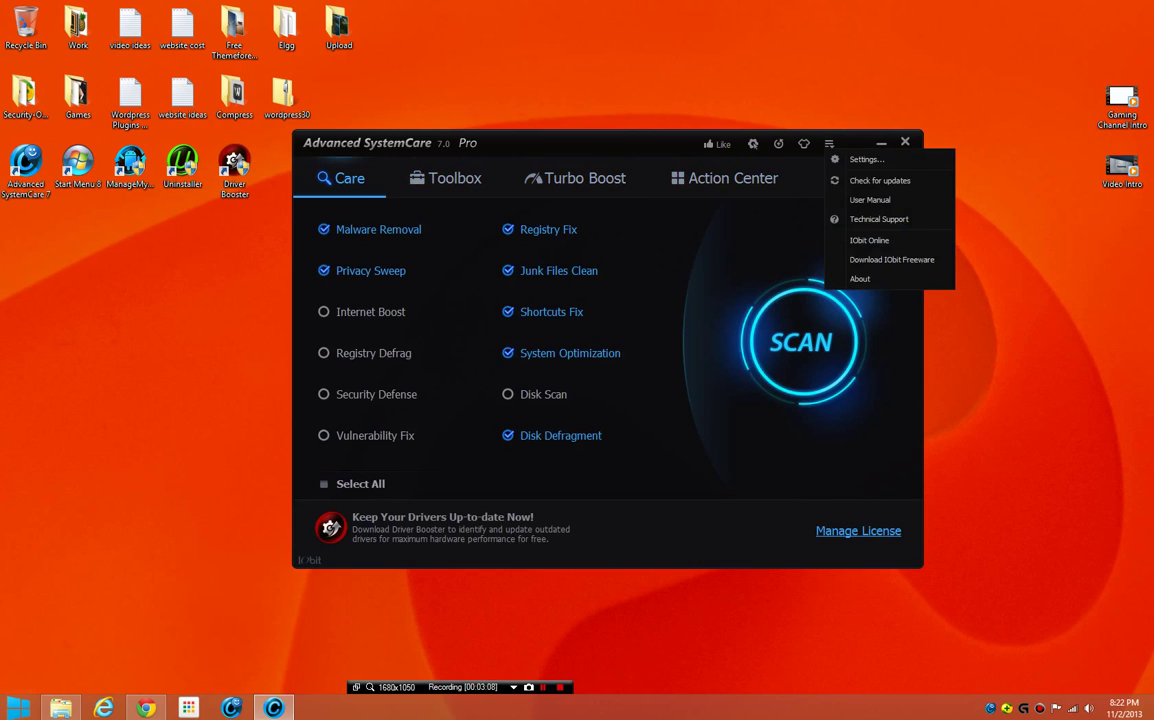
click(848, 157)
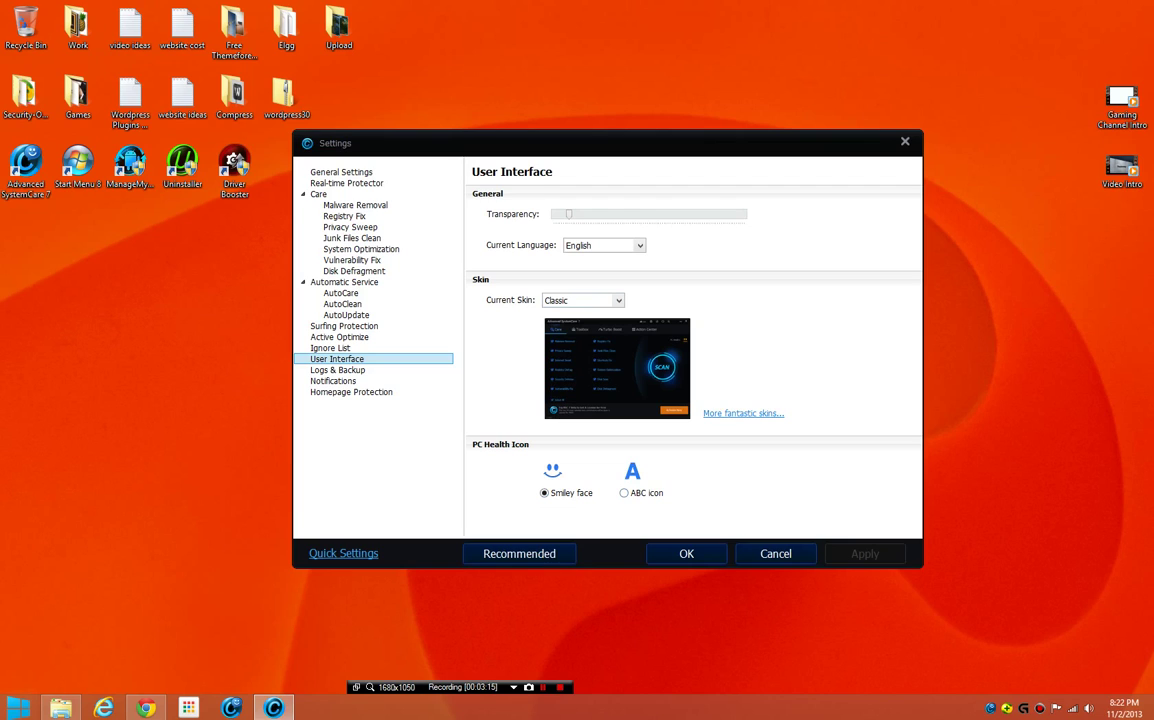
click(351, 392)
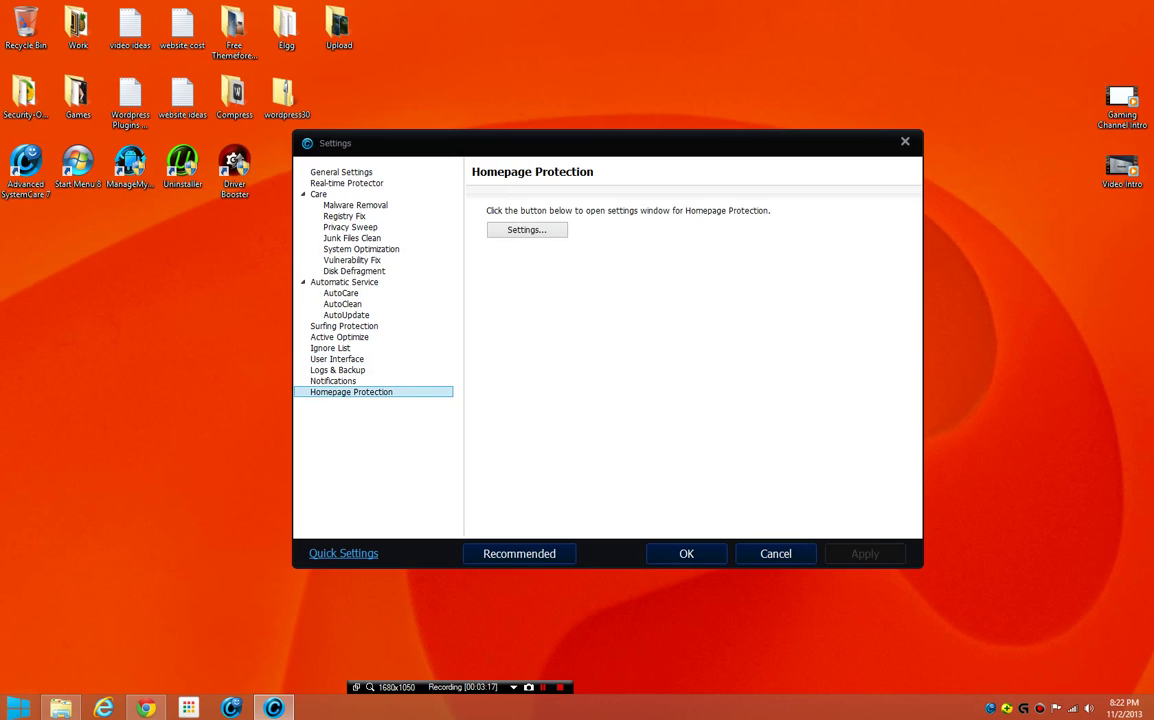
click(333, 381)
click(338, 370)
click(337, 359)
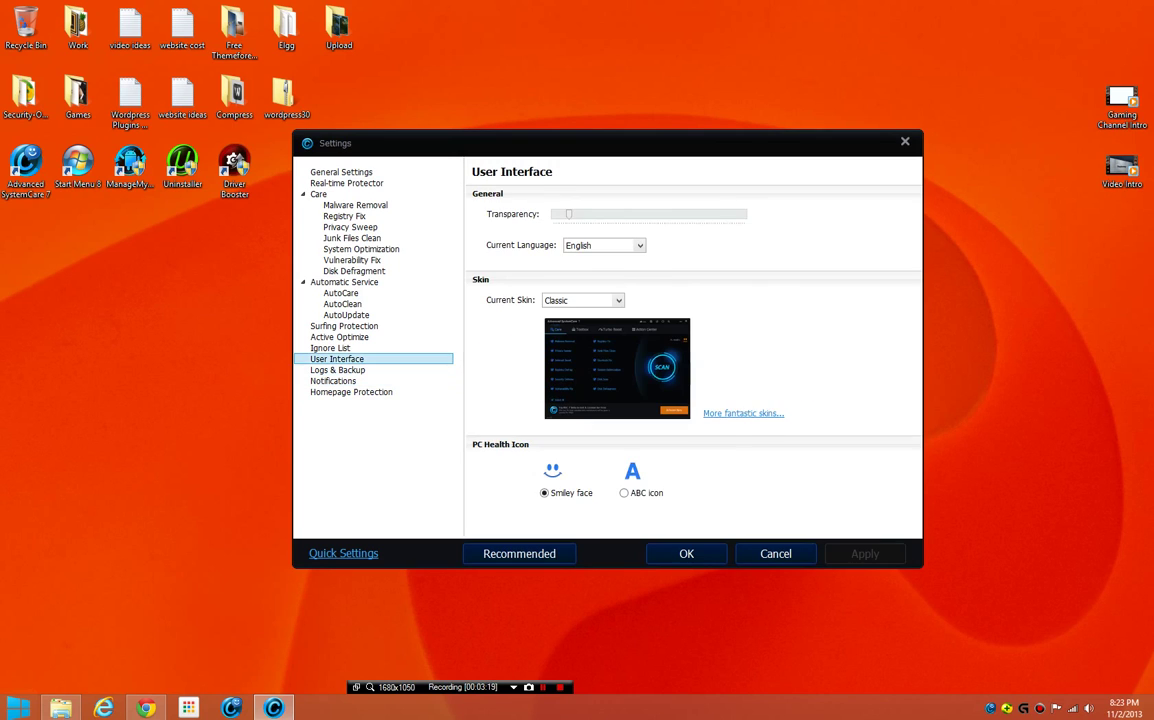
Review the General Settings and Real-time Protector options, and briefly view the 360 Internet Security 2013 window before minimizing it
click(341, 172)
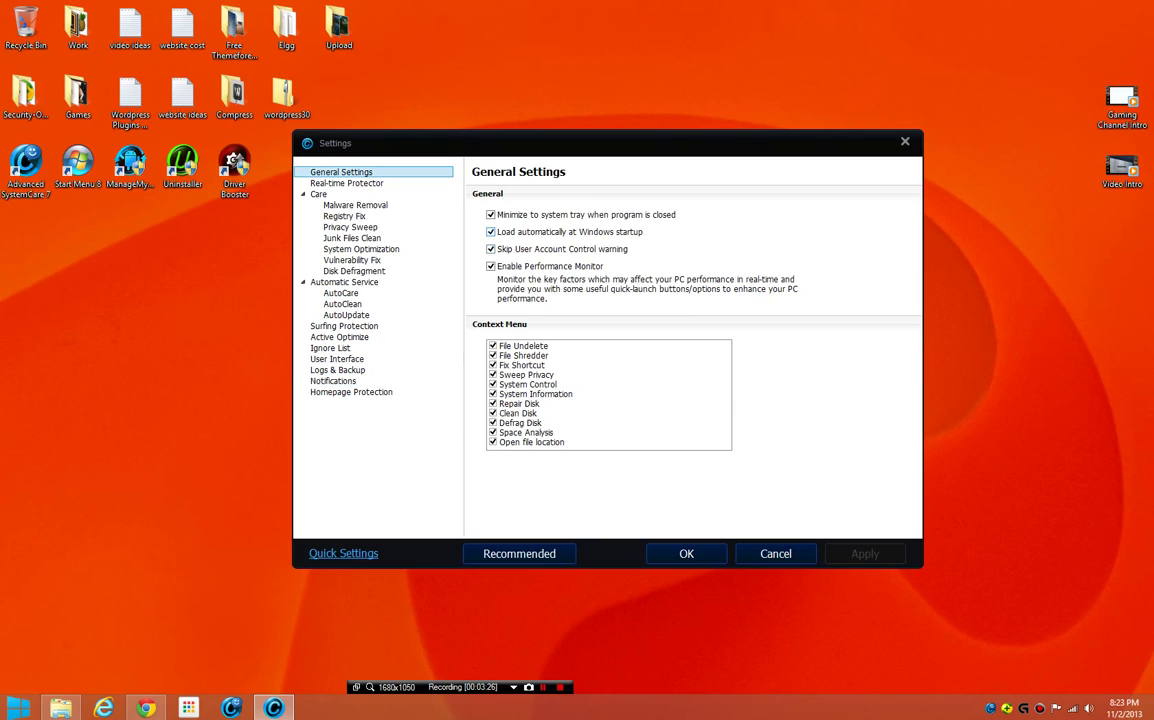
click(346, 183)
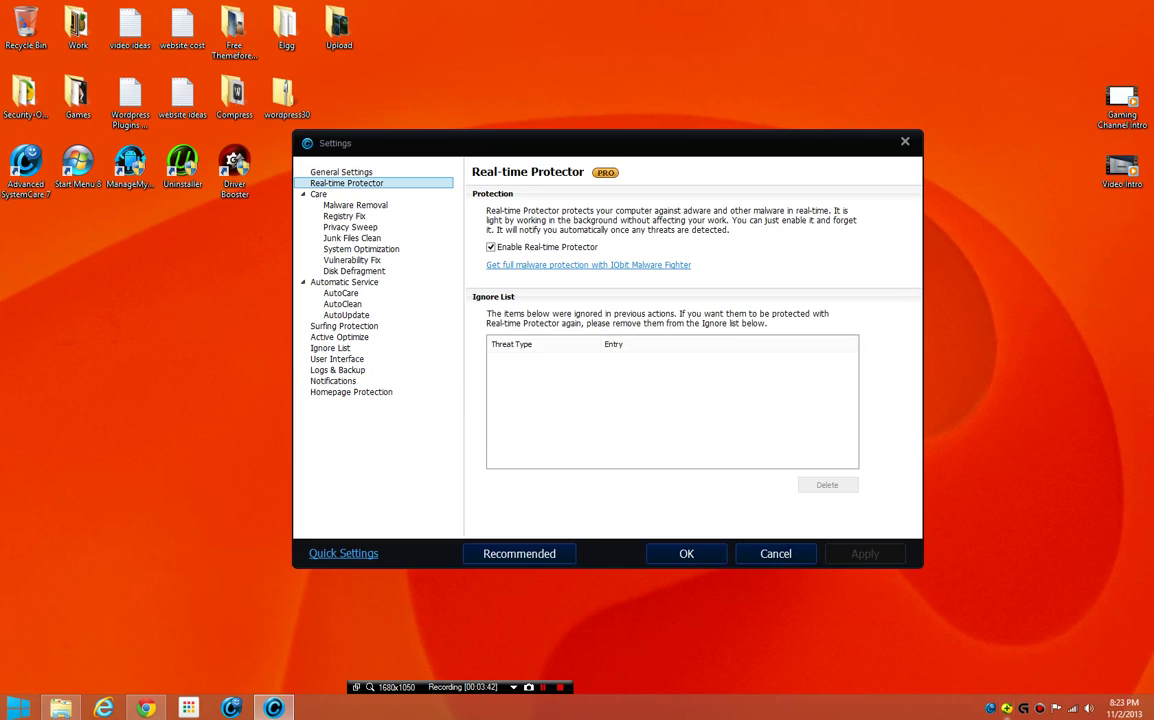
click(1007, 709)
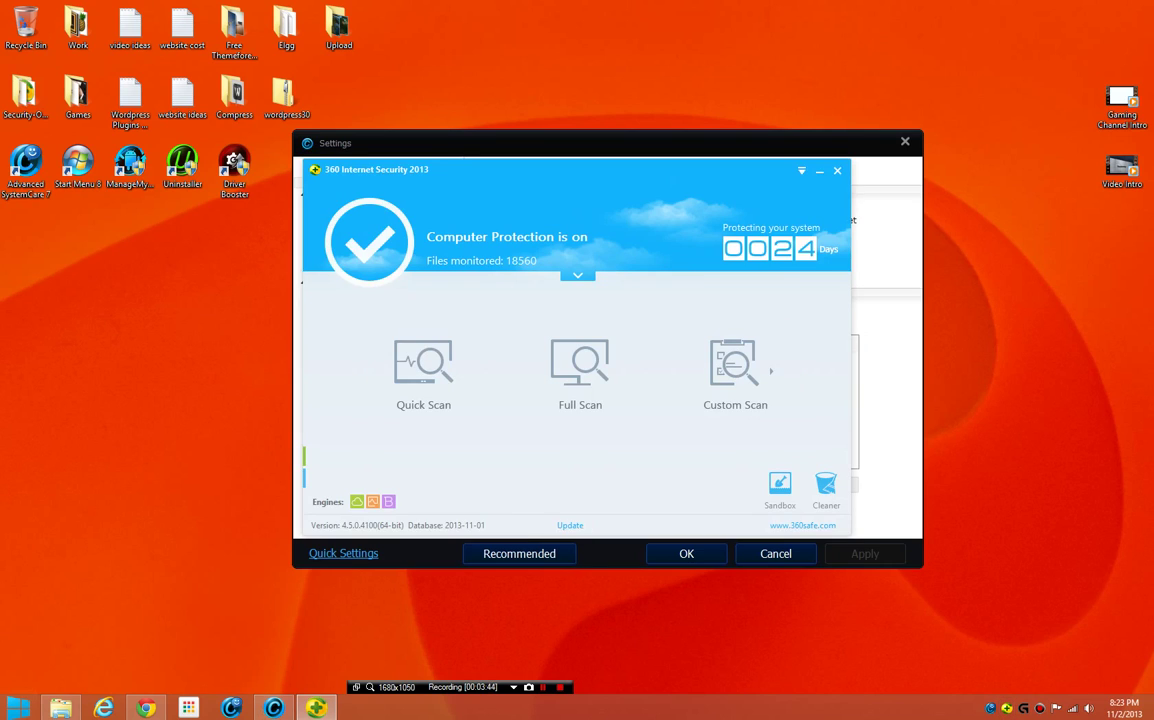
click(820, 171)
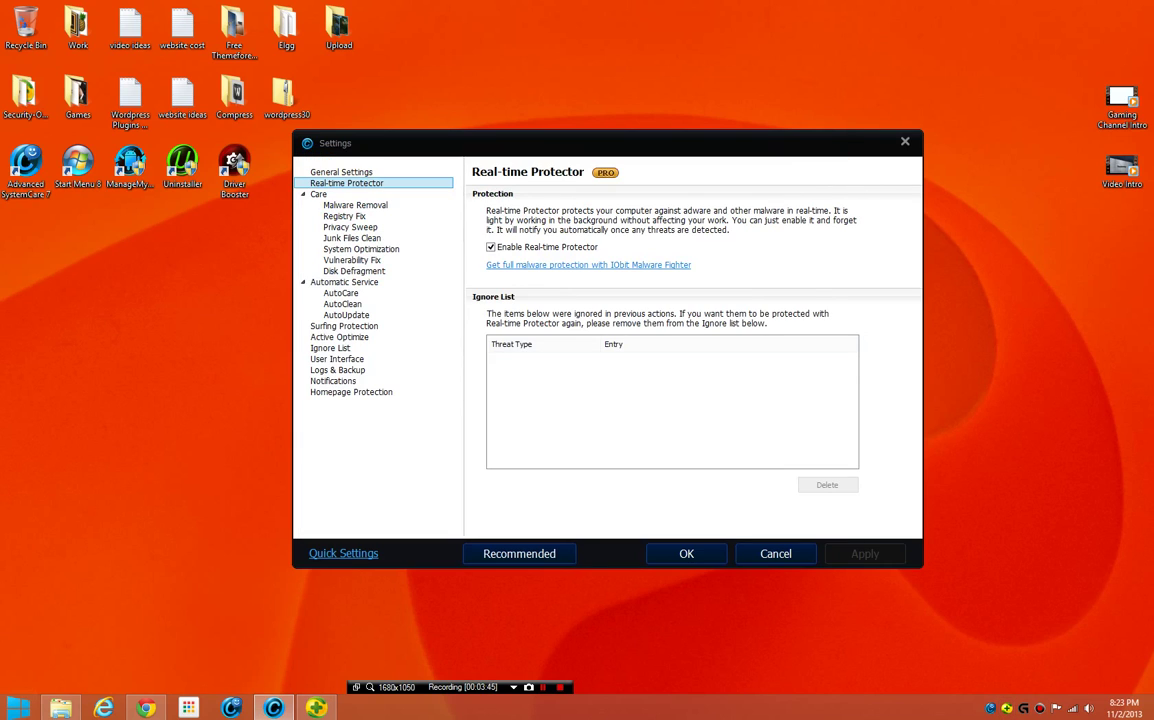
Review the Care settings for Malware Removal, Registry Fix, Privacy Sweep, Junk Files Clean, System Optimization, Vulnerability Fix and Disk Defragment
click(355, 205)
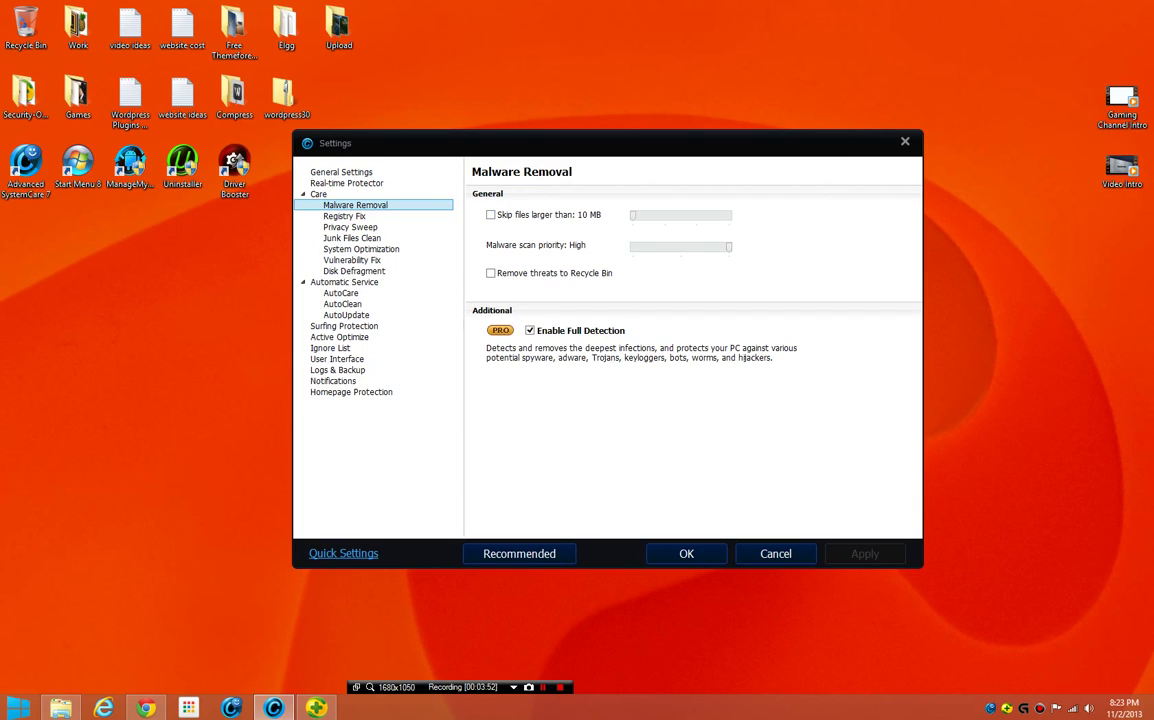
click(344, 216)
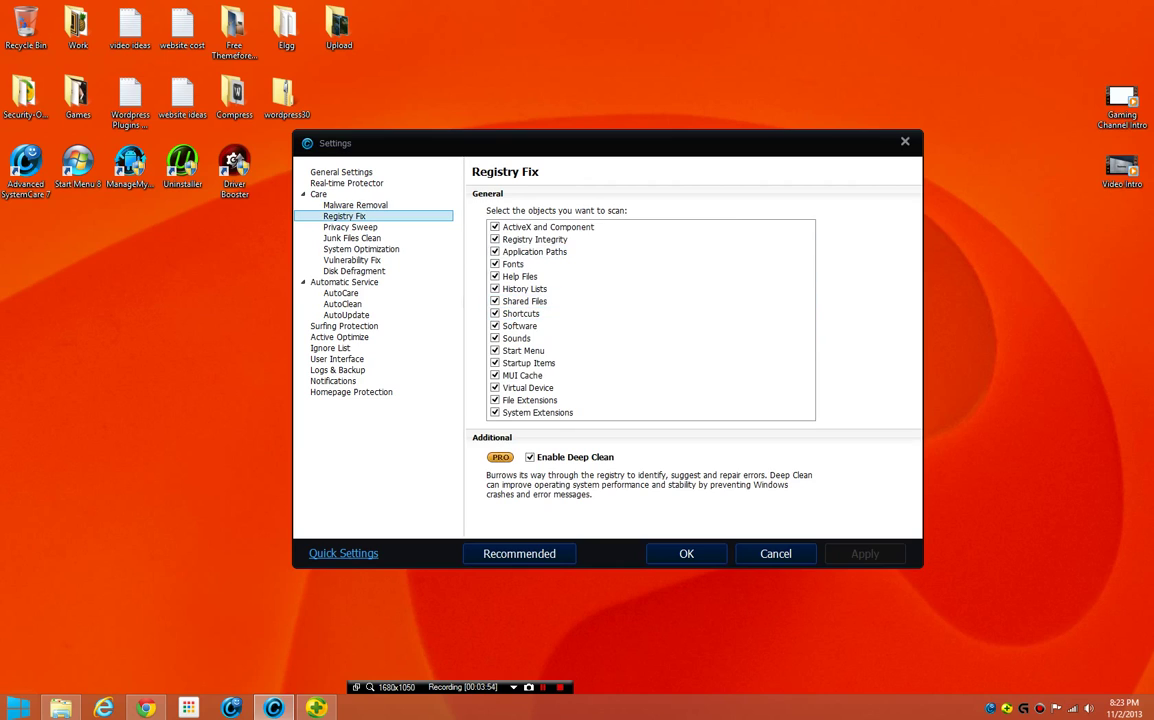
click(350, 227)
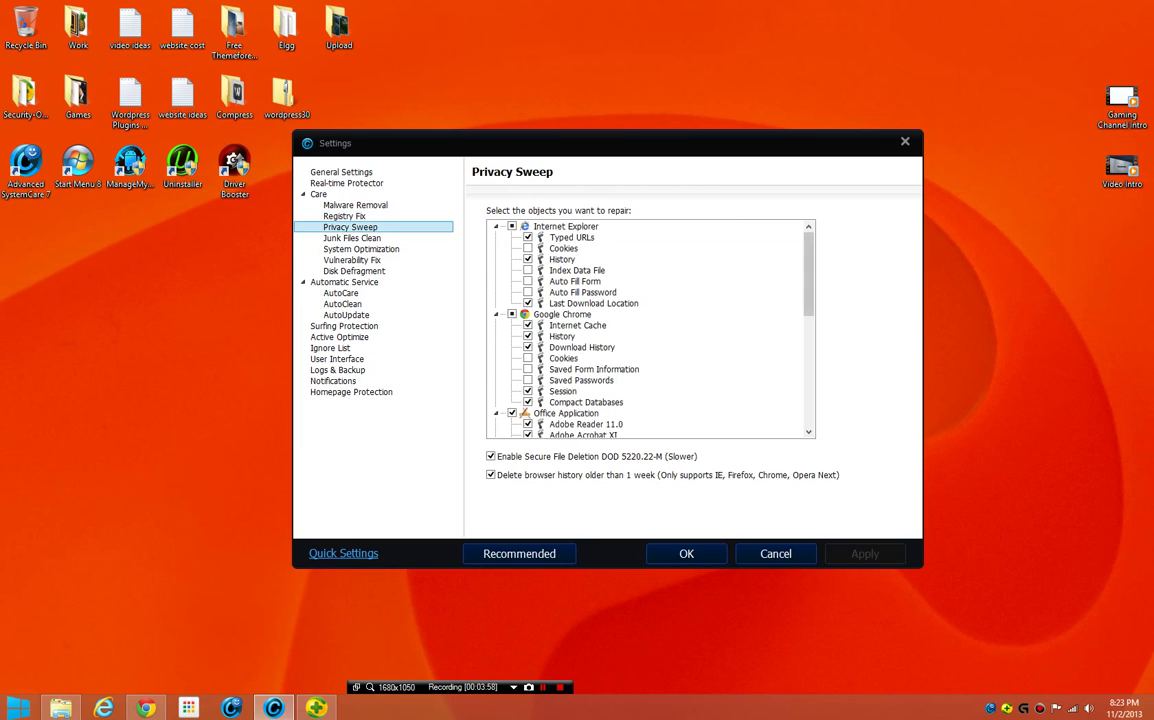
scroll(650, 330, down, 8)
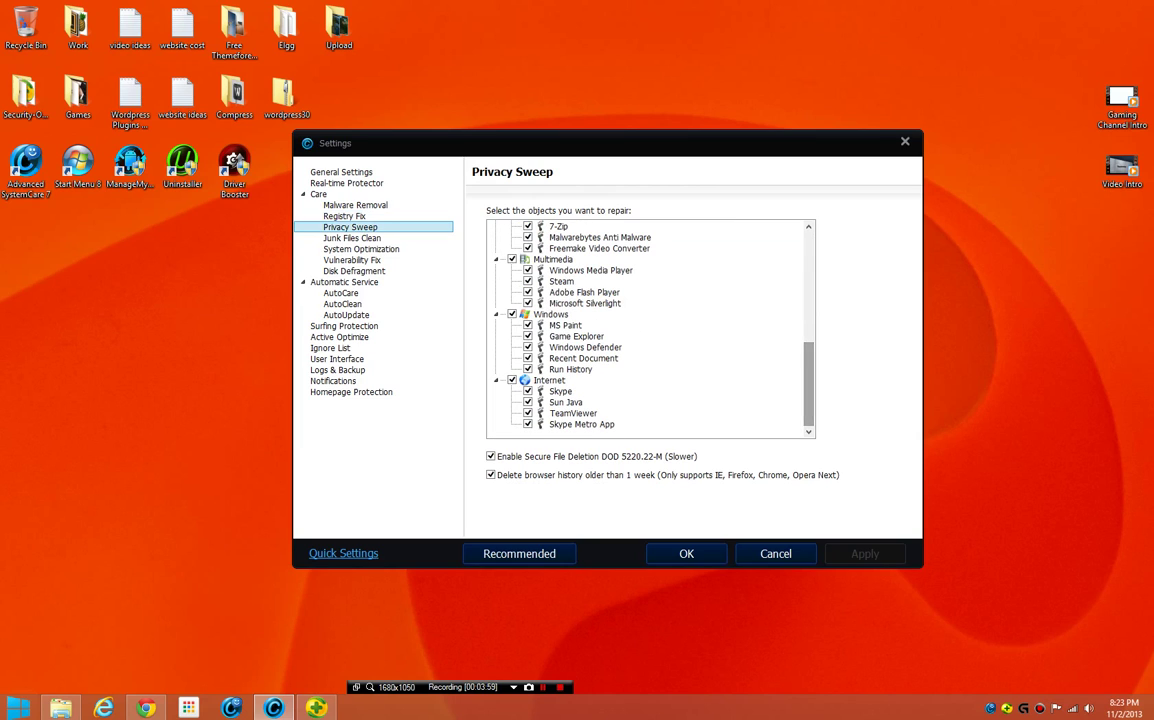
click(352, 238)
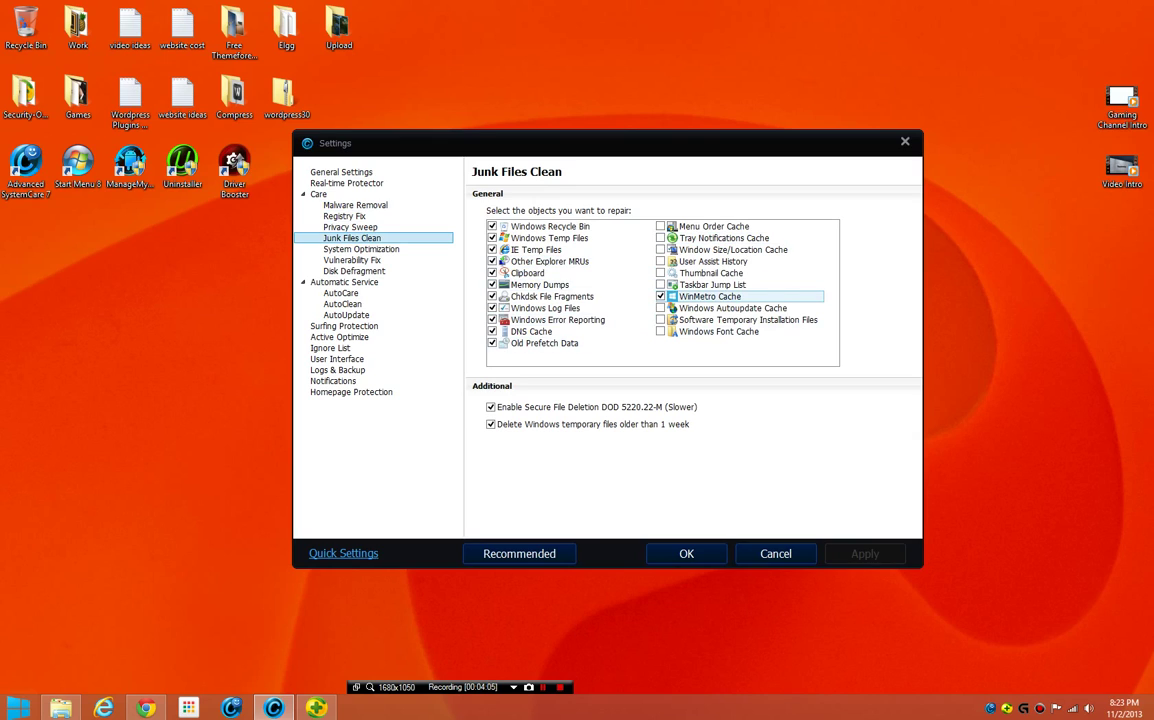
click(361, 249)
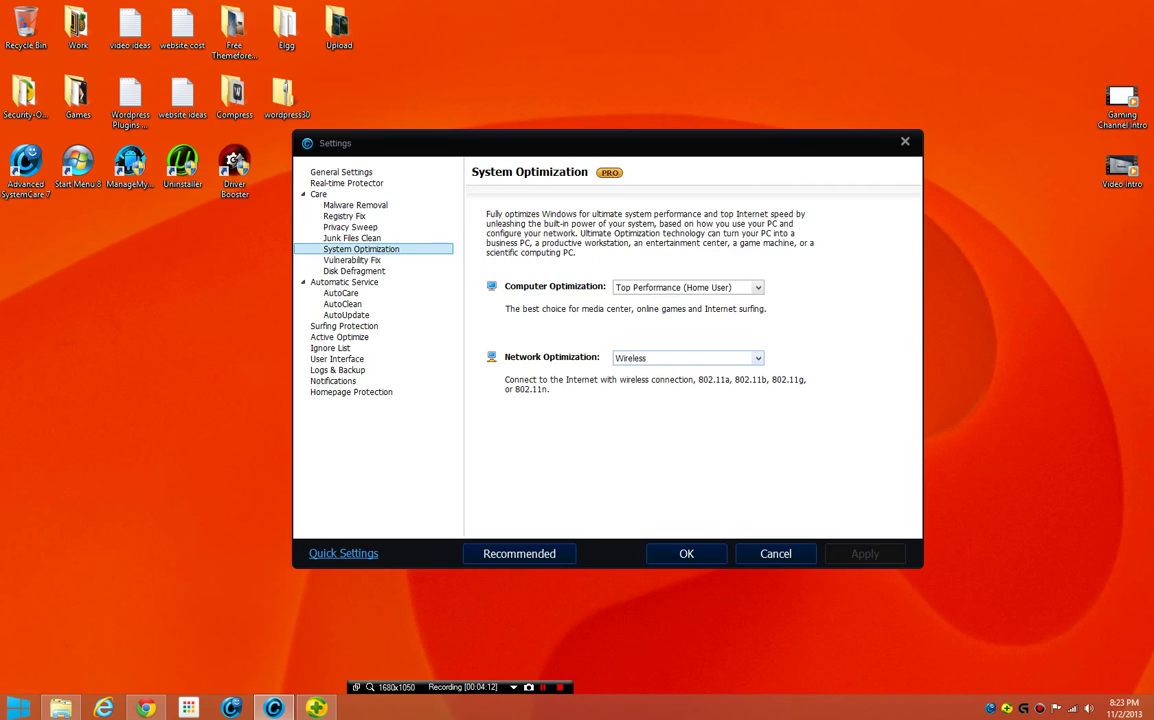
click(354, 271)
click(352, 260)
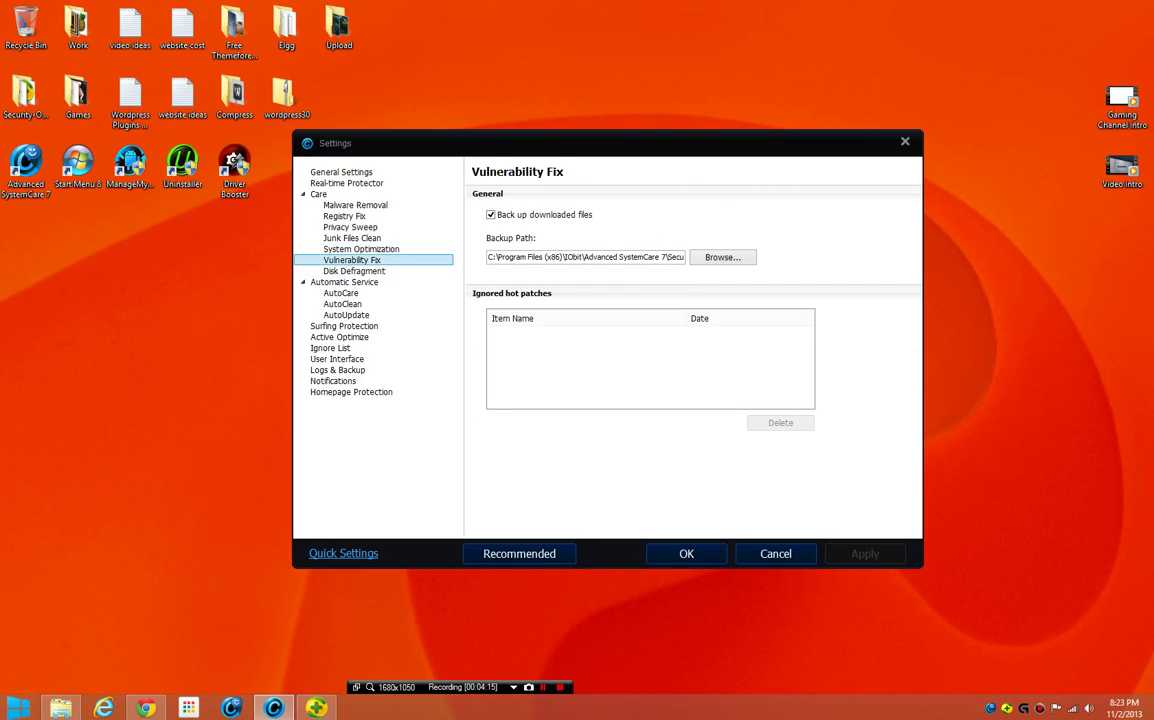
click(354, 271)
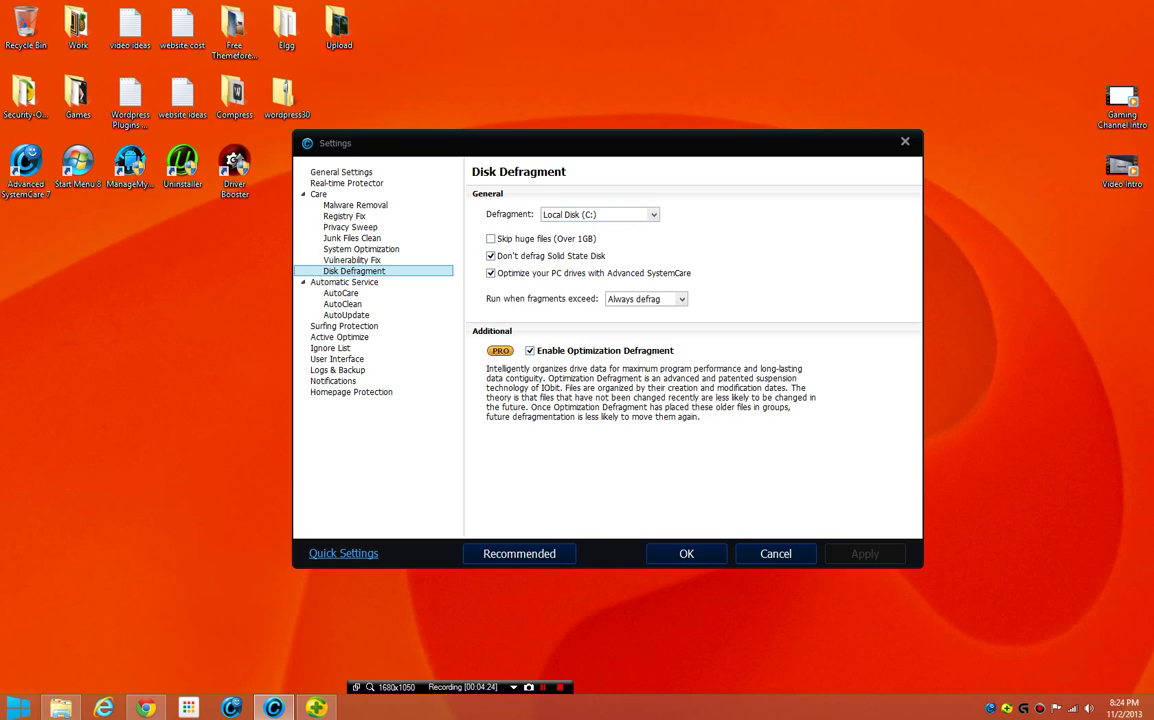
Set AutoCare to care for the computer at a scheduled time and apply the change
click(341, 293)
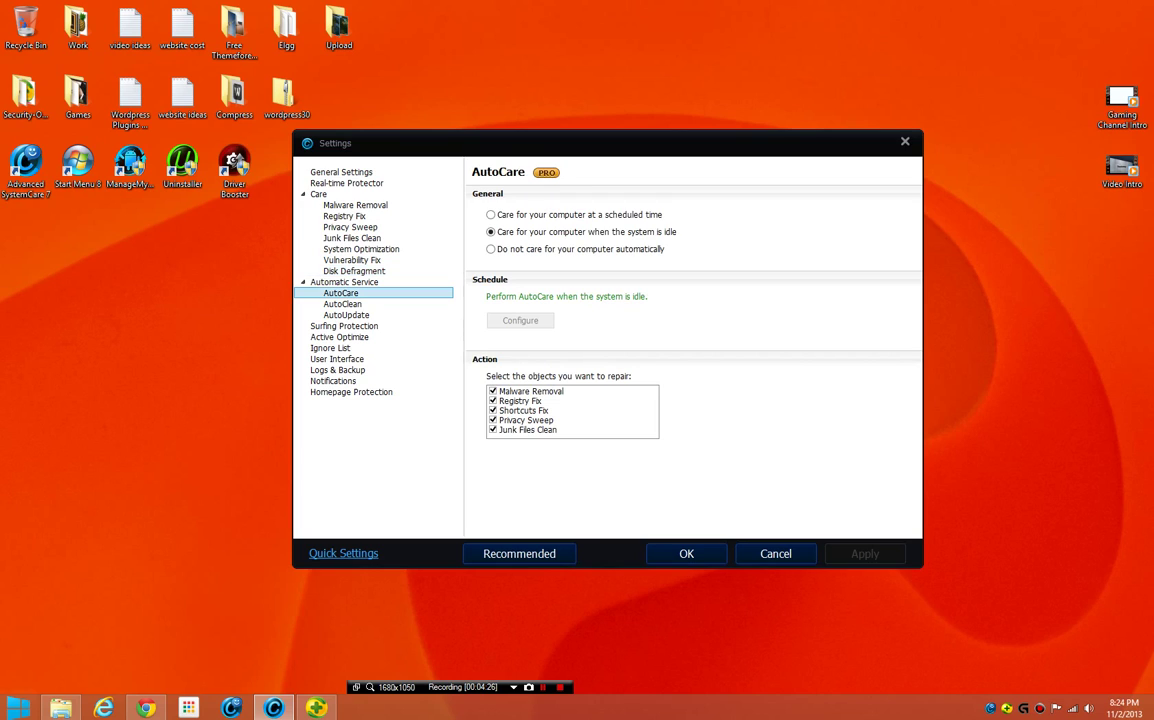
click(491, 215)
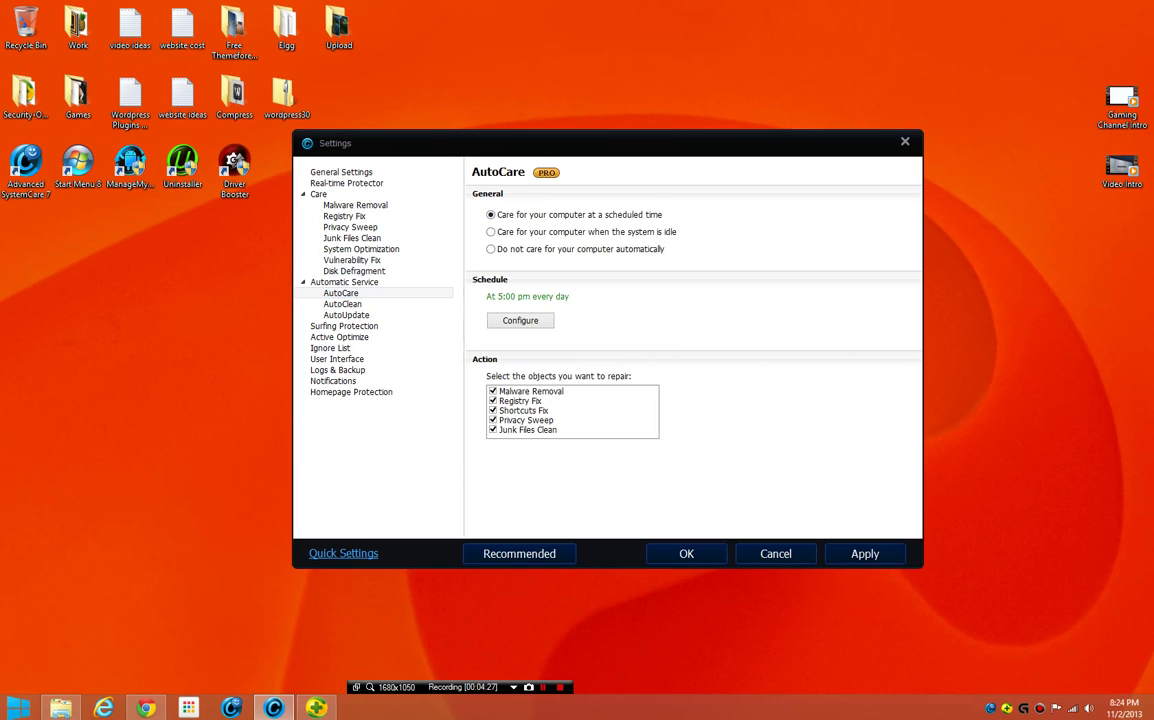
click(865, 554)
Add Adobe Air, SpyBot Search and Destroy, Malwarebytes Anti Malware and Freemake Video Converter to the AutoClean objects
click(343, 304)
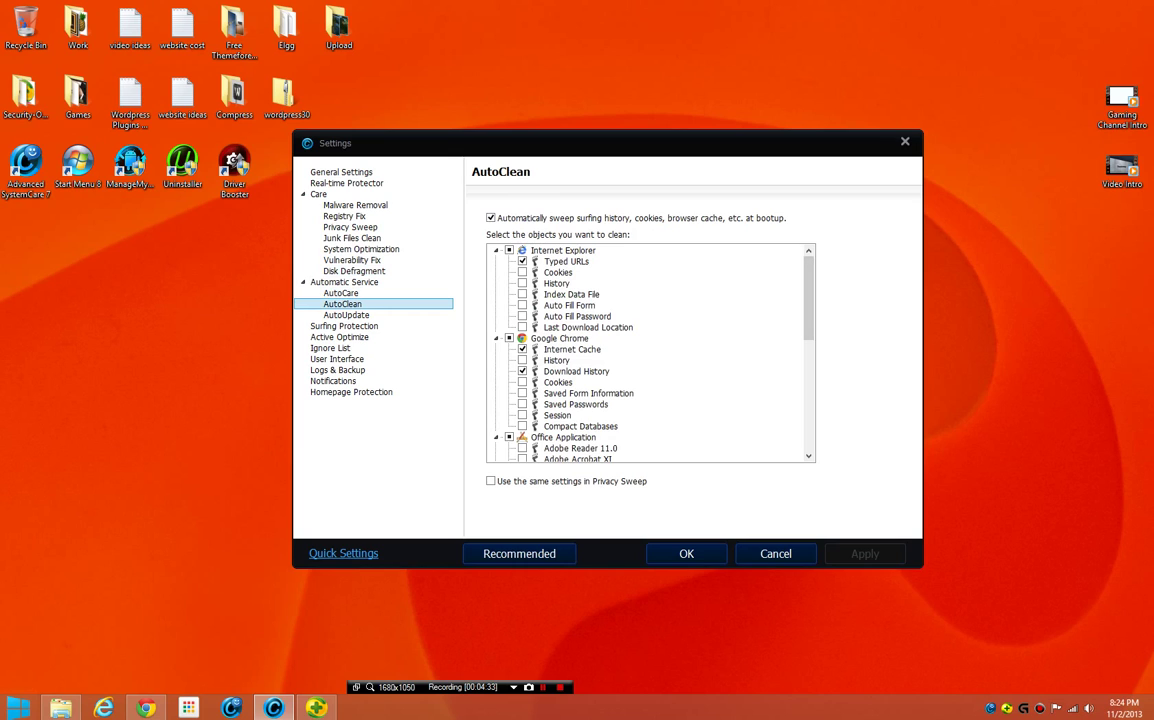
scroll(650, 352, down, 4)
scroll(650, 352, up, 4)
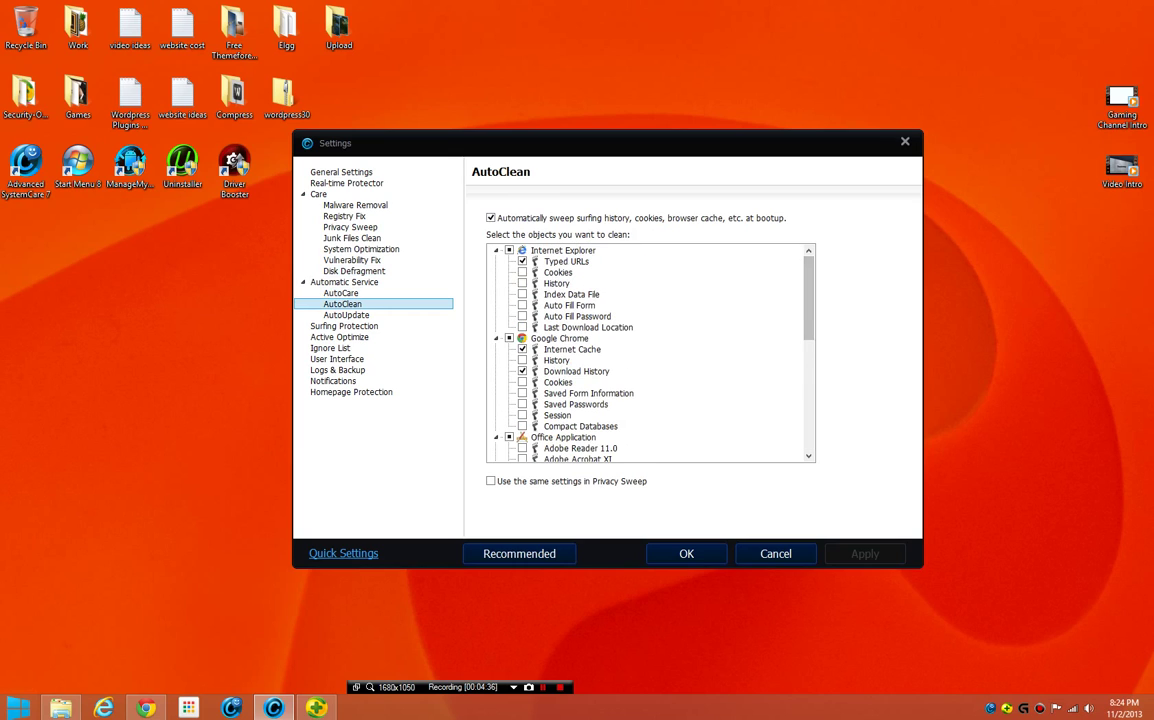
scroll(650, 352, down, 4)
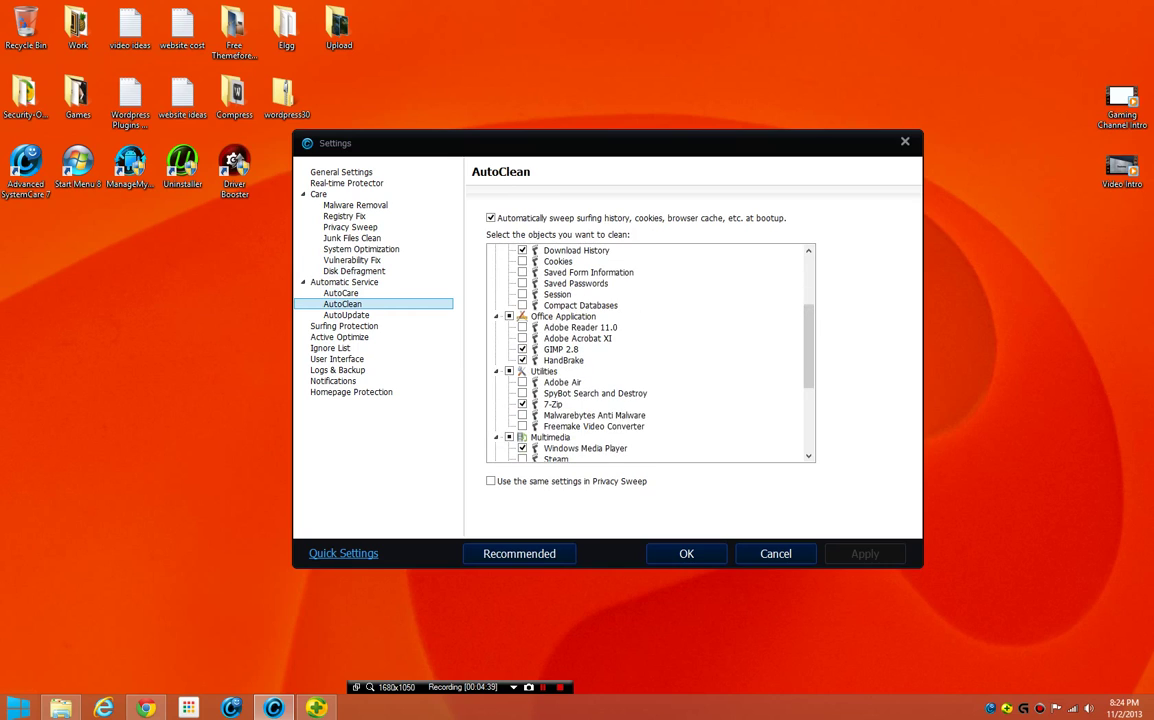
click(522, 382)
click(522, 393)
click(522, 415)
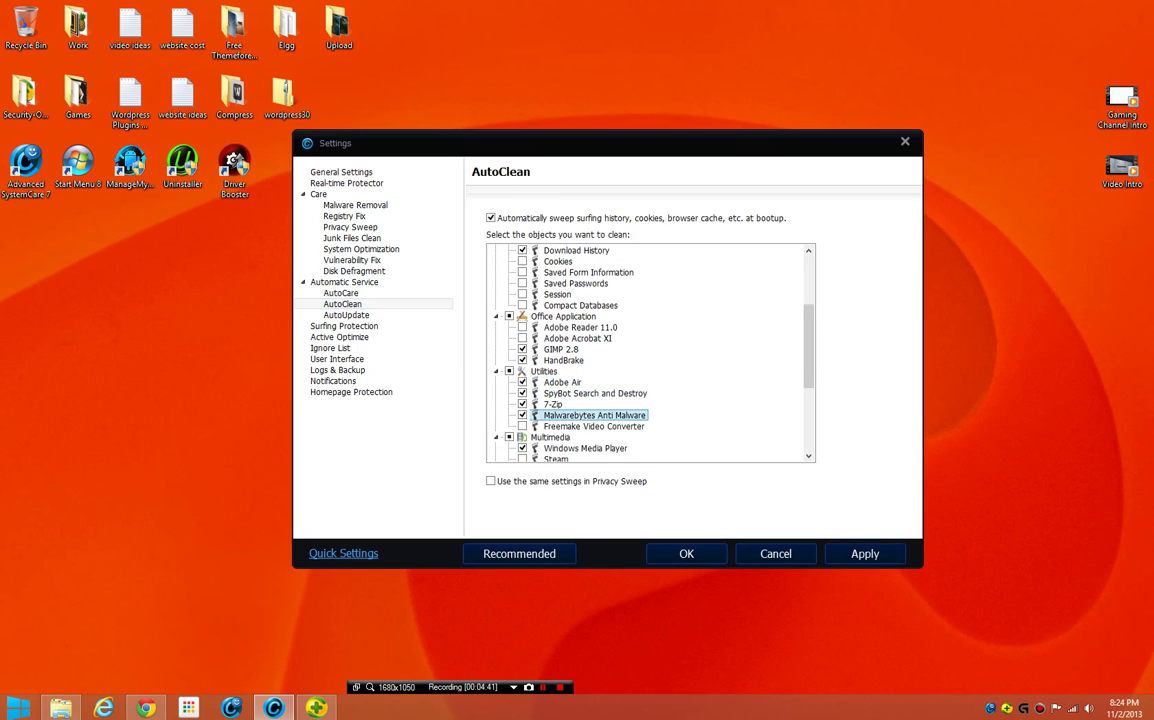
click(522, 426)
Include all Office Application and Windows items in AutoClean and apply the changes
click(563, 316)
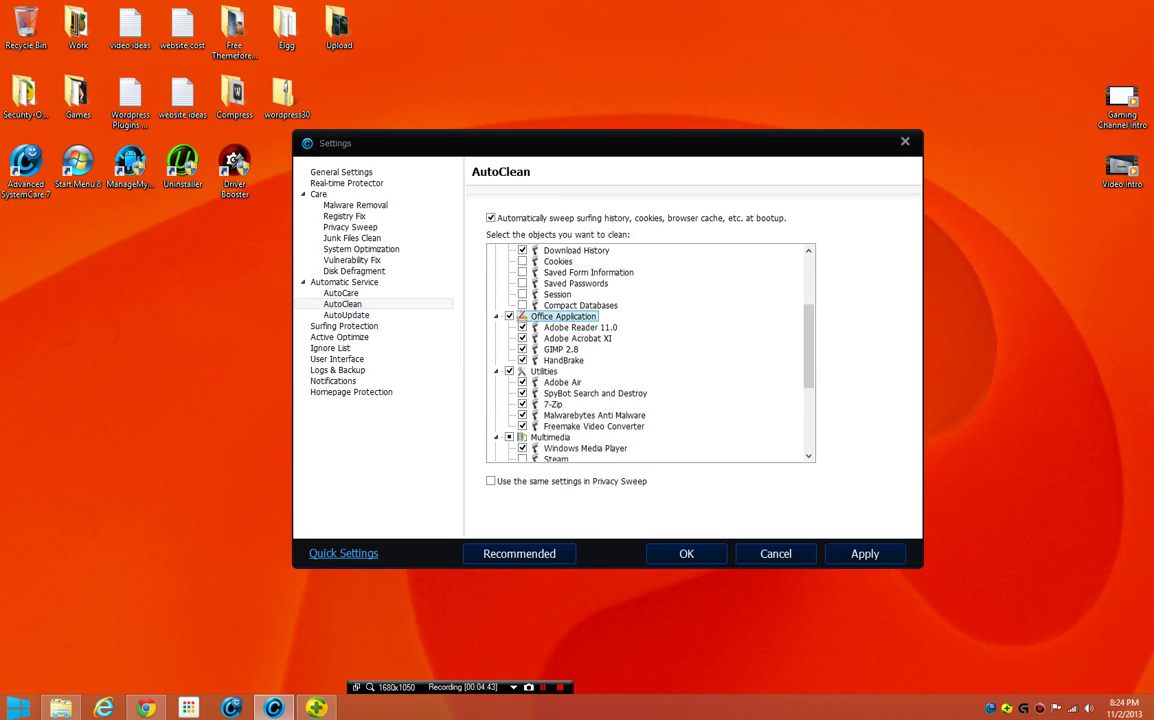
scroll(650, 352, down, 5)
scroll(650, 352, up, 3)
scroll(650, 352, down, 3)
click(865, 554)
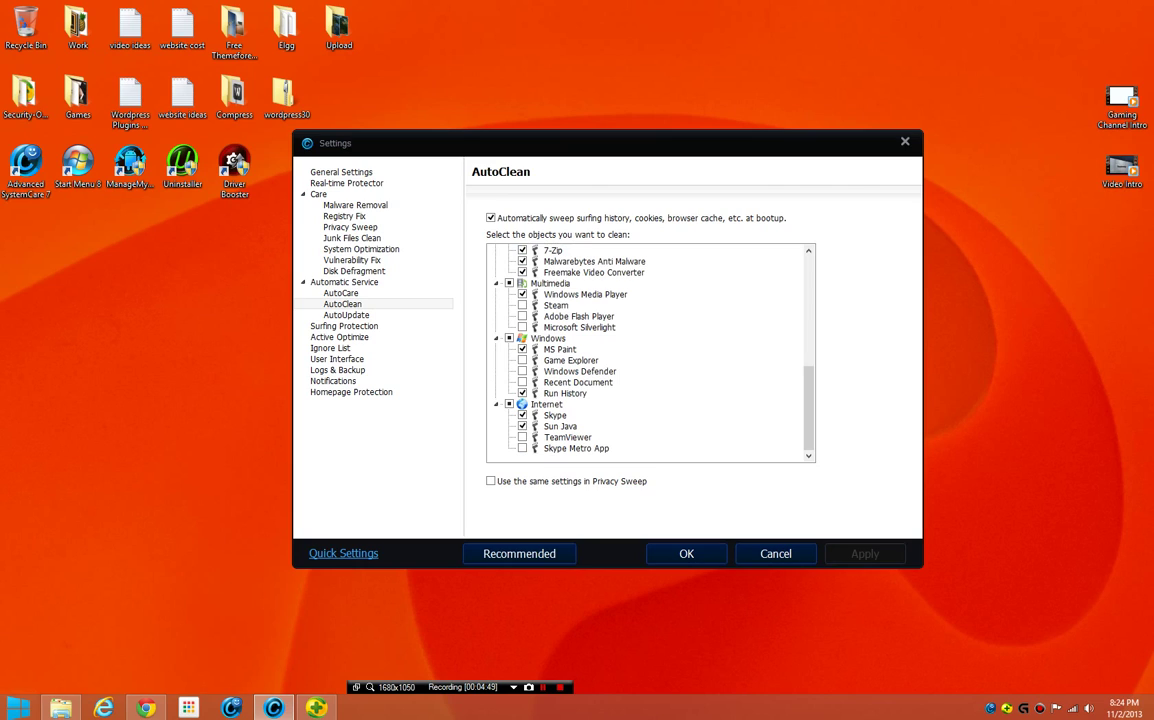
click(510, 338)
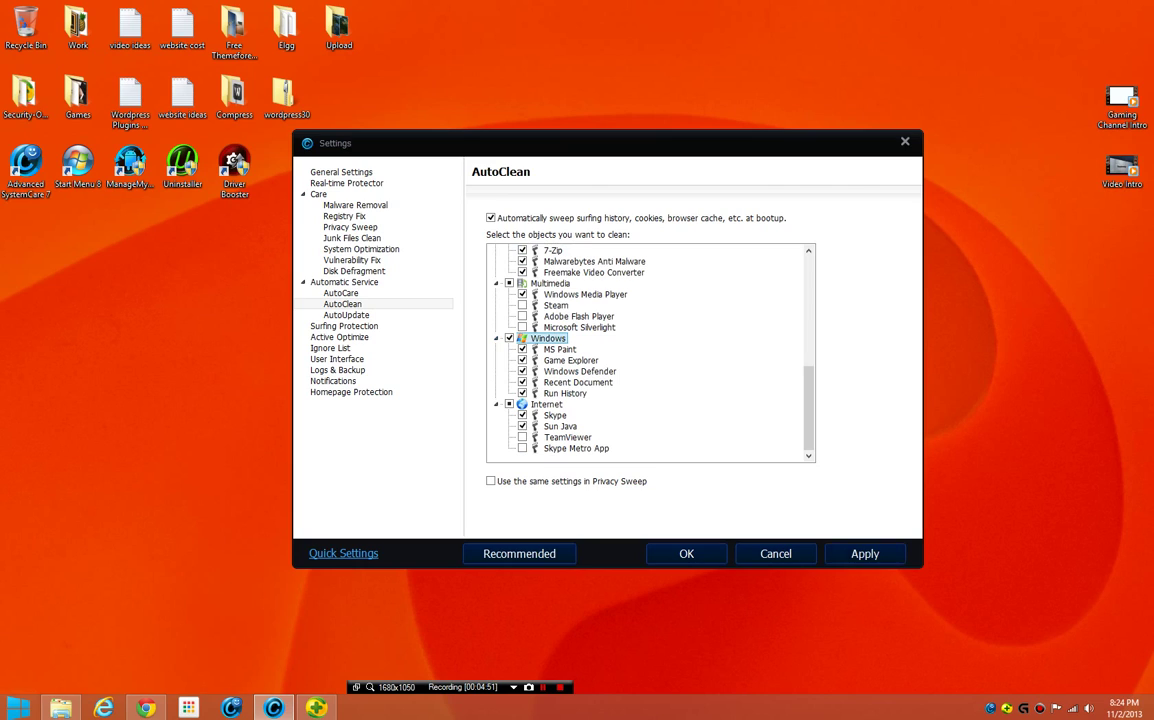
click(865, 554)
Review the AutoUpdate, Surfing Protection, Active Optimize and Ignore List settings, then accept and close the settings
click(347, 315)
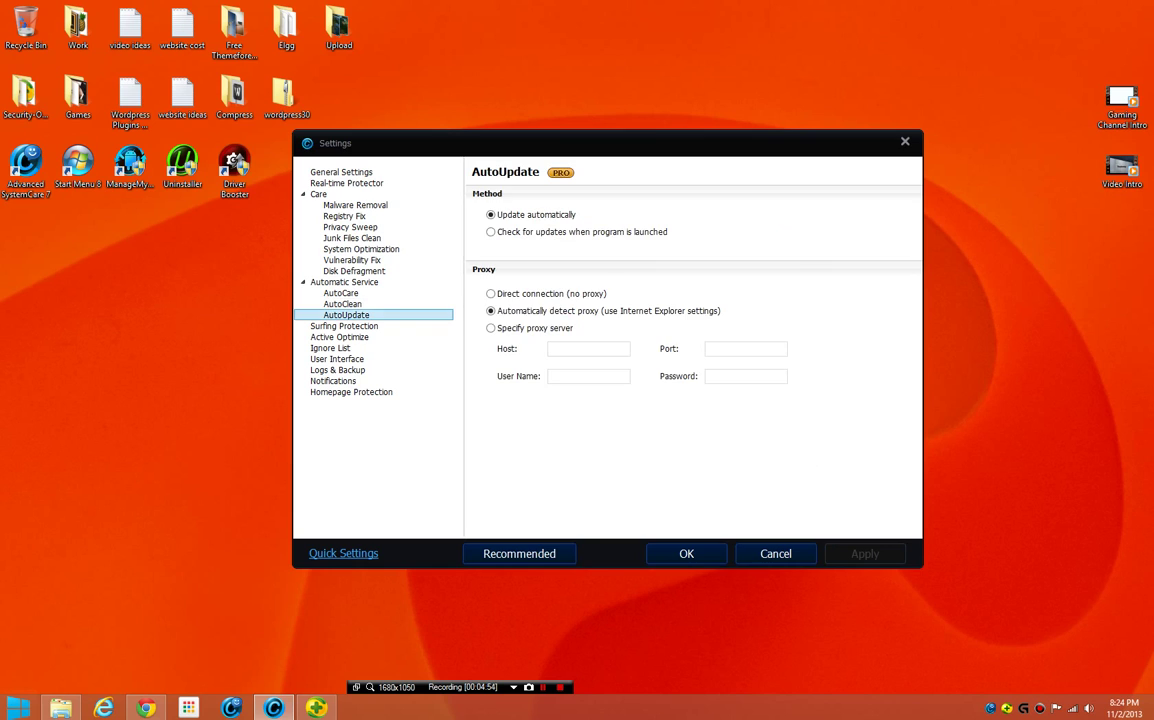
click(344, 326)
click(339, 337)
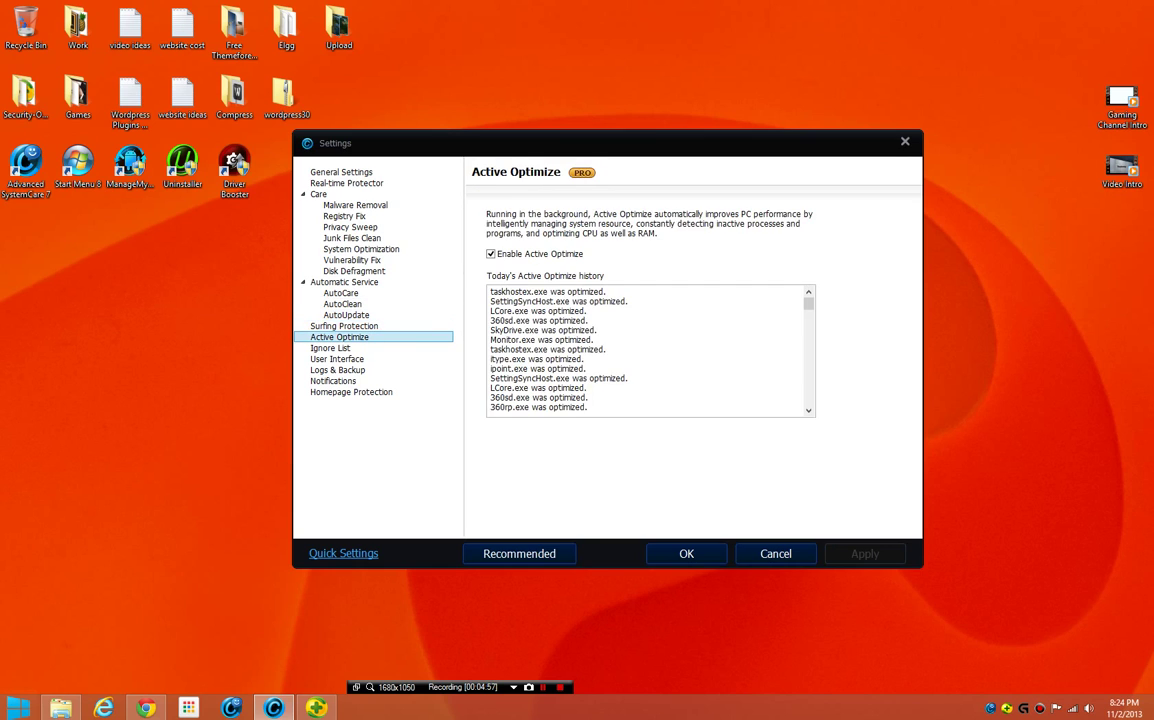
mouse_move(808, 303)
mouse_down()
mouse_move(808, 400)
mouse_move(808, 302)
mouse_up()
key(Down)
key(Down)
key(Down)
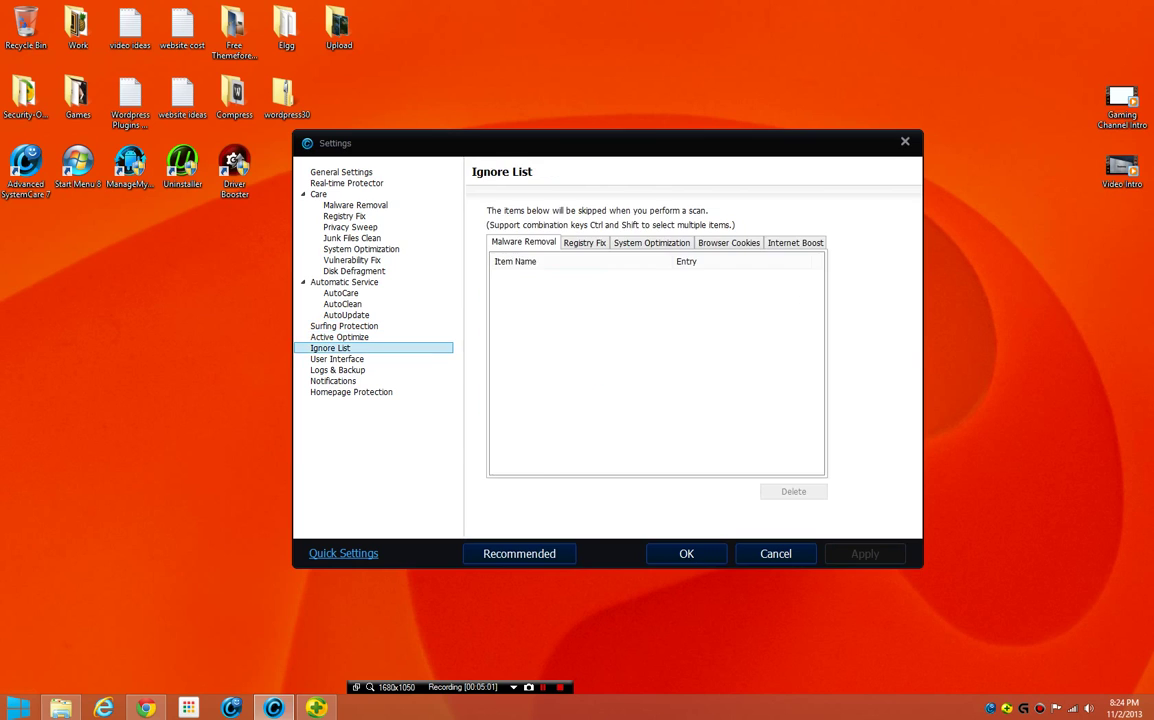
click(686, 553)
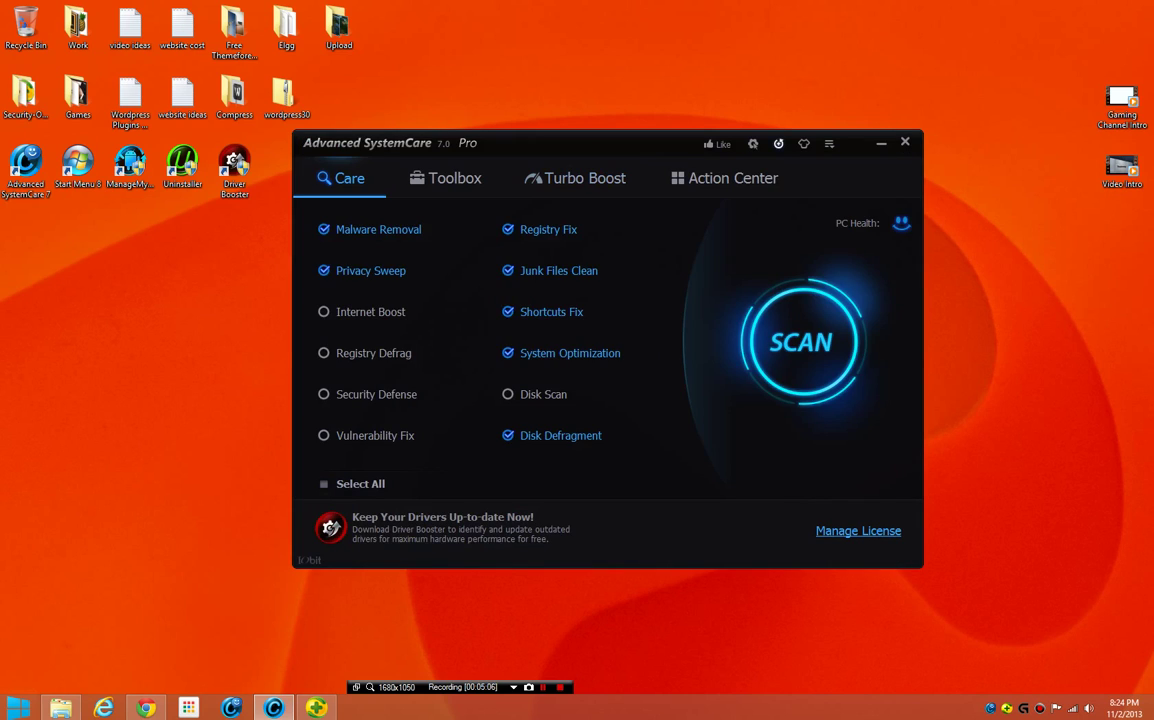
Start a Care scan of the computer with the currently selected items
click(829, 143)
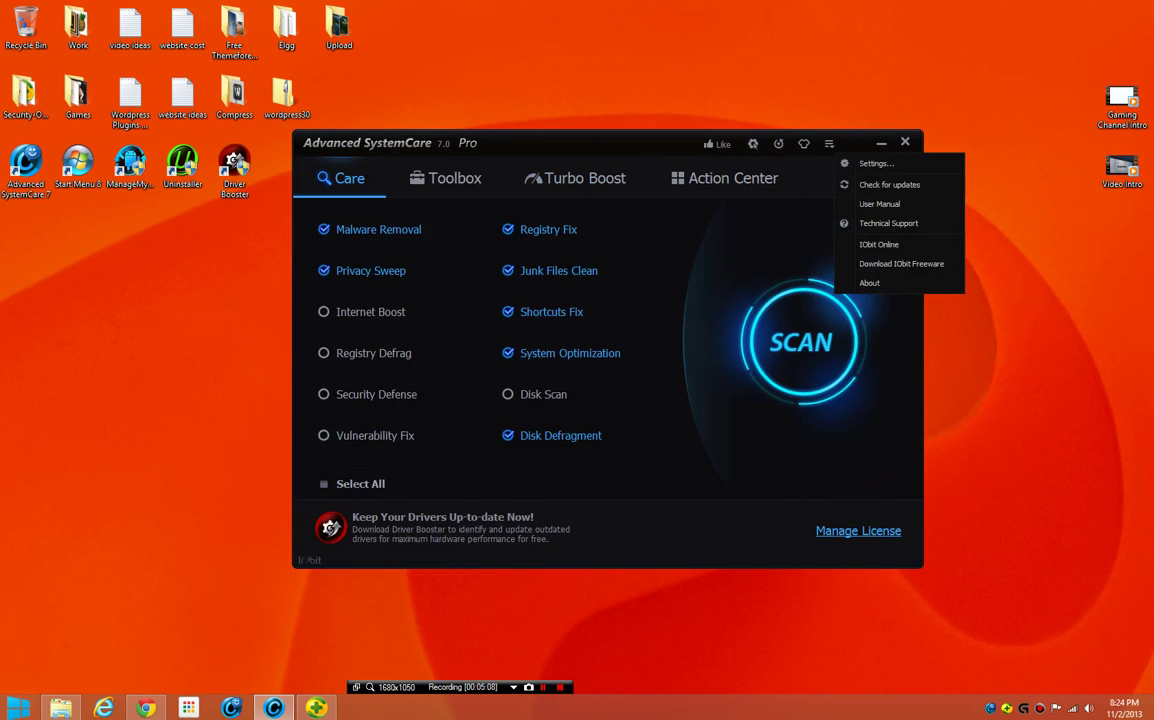
key(Escape)
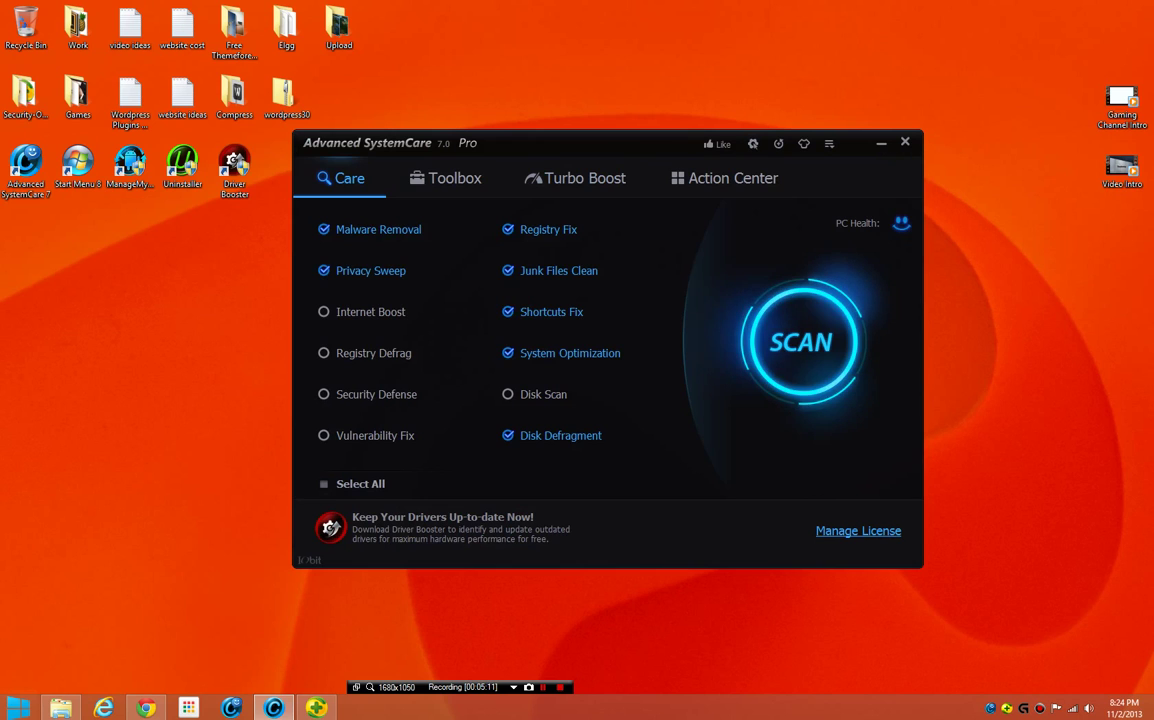
click(801, 342)
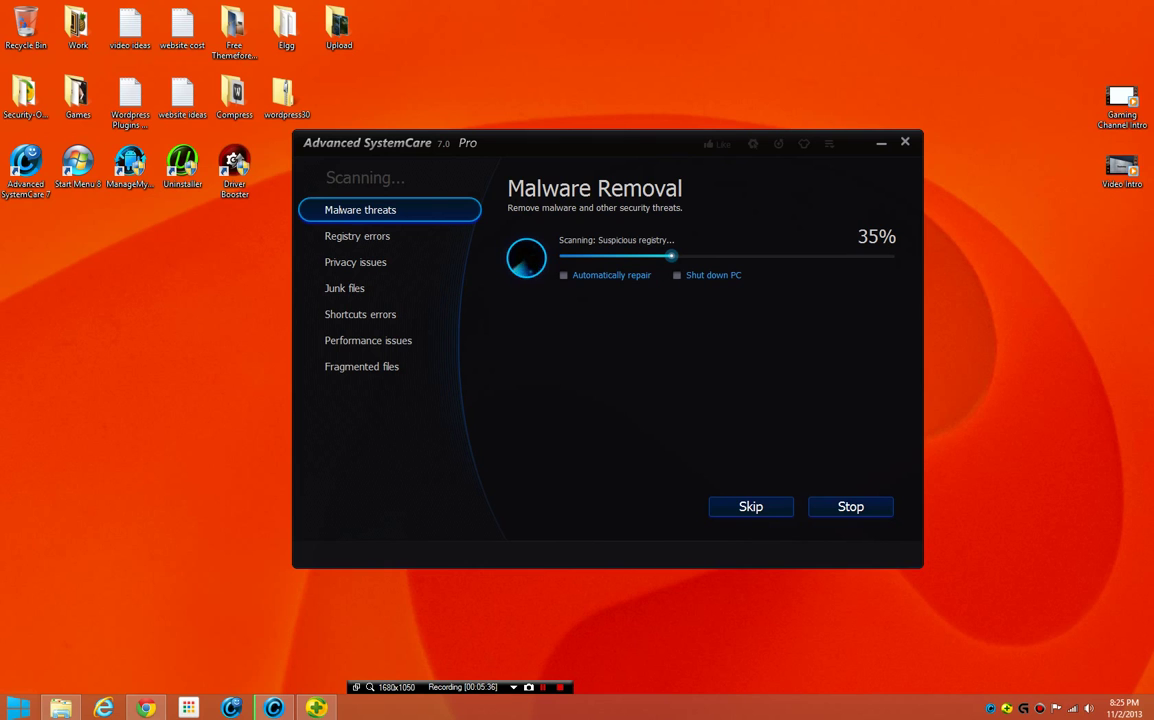
Examine the resource use of running processes in Task Manager during the scan, including Advanced SystemCare 7 and 360 Internet Security 2013, and close it
key(ctrl+shift+Escape)
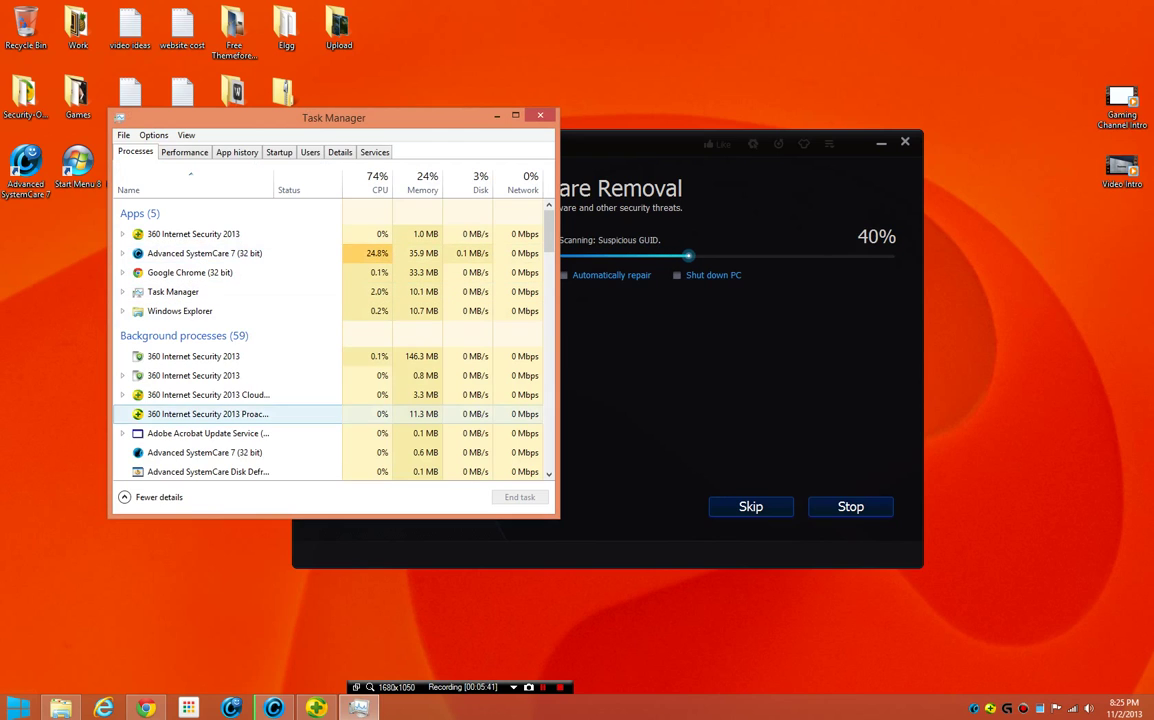
click(200, 452)
scroll(250, 340, down, 1)
scroll(230, 270, down, 6)
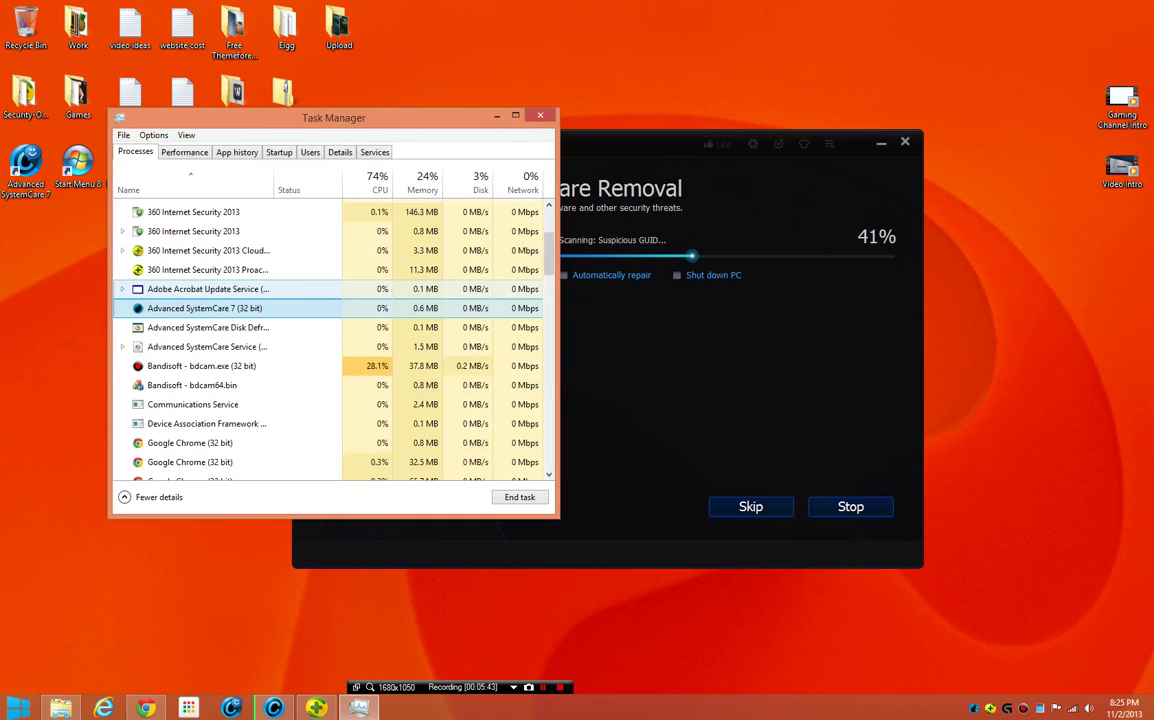
scroll(230, 275, down, 8)
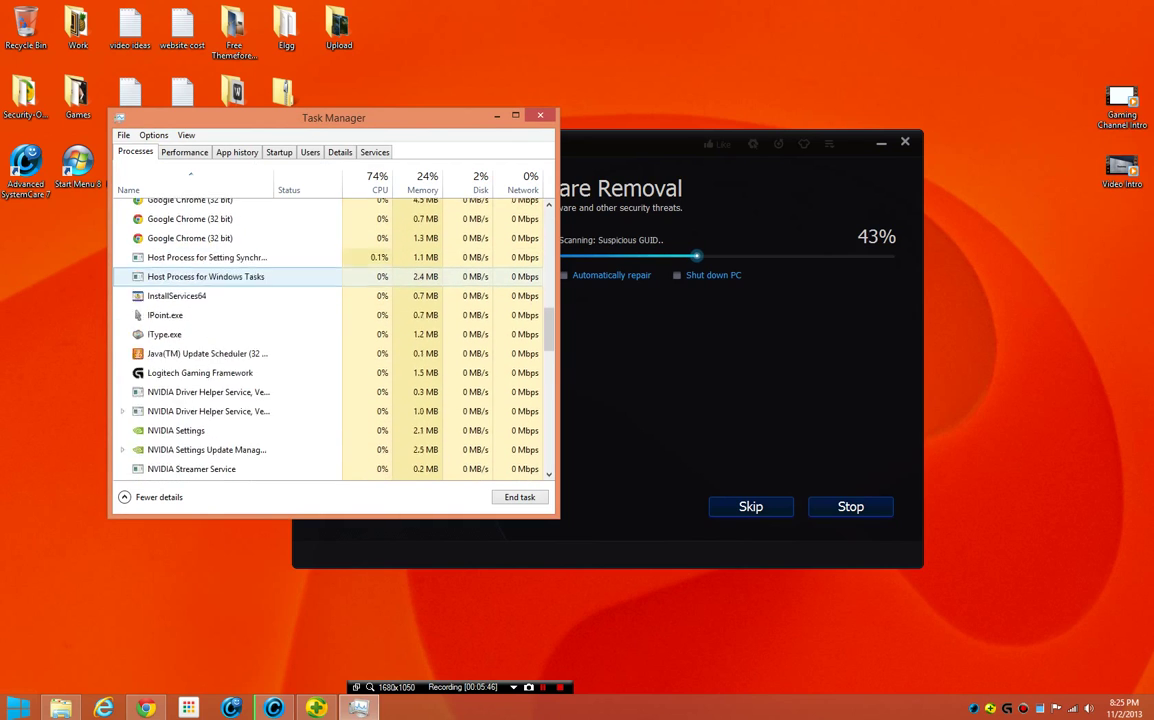
click(200, 319)
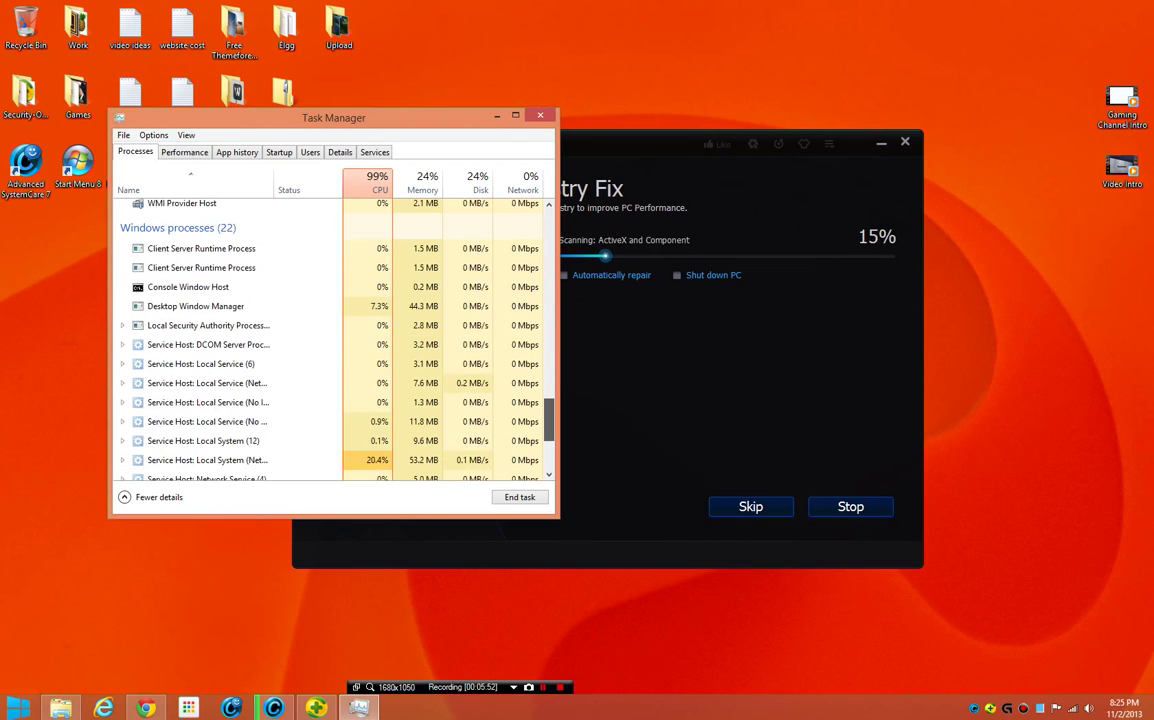
scroll(230, 340, up, 15)
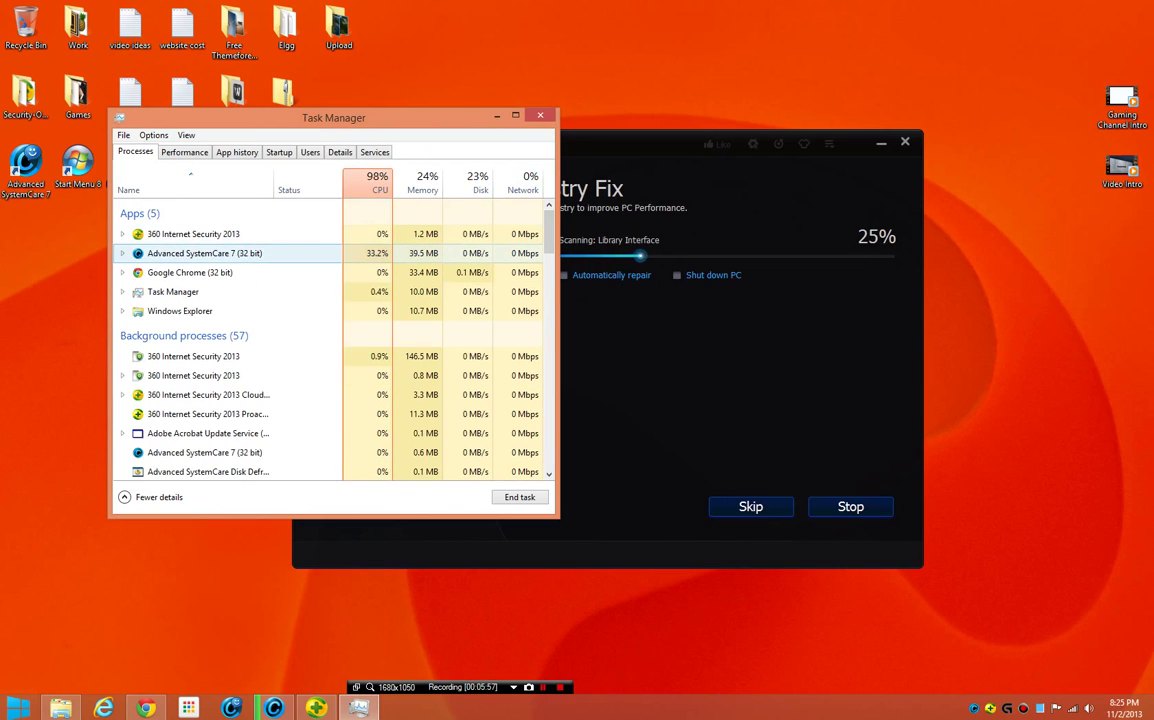
click(193, 356)
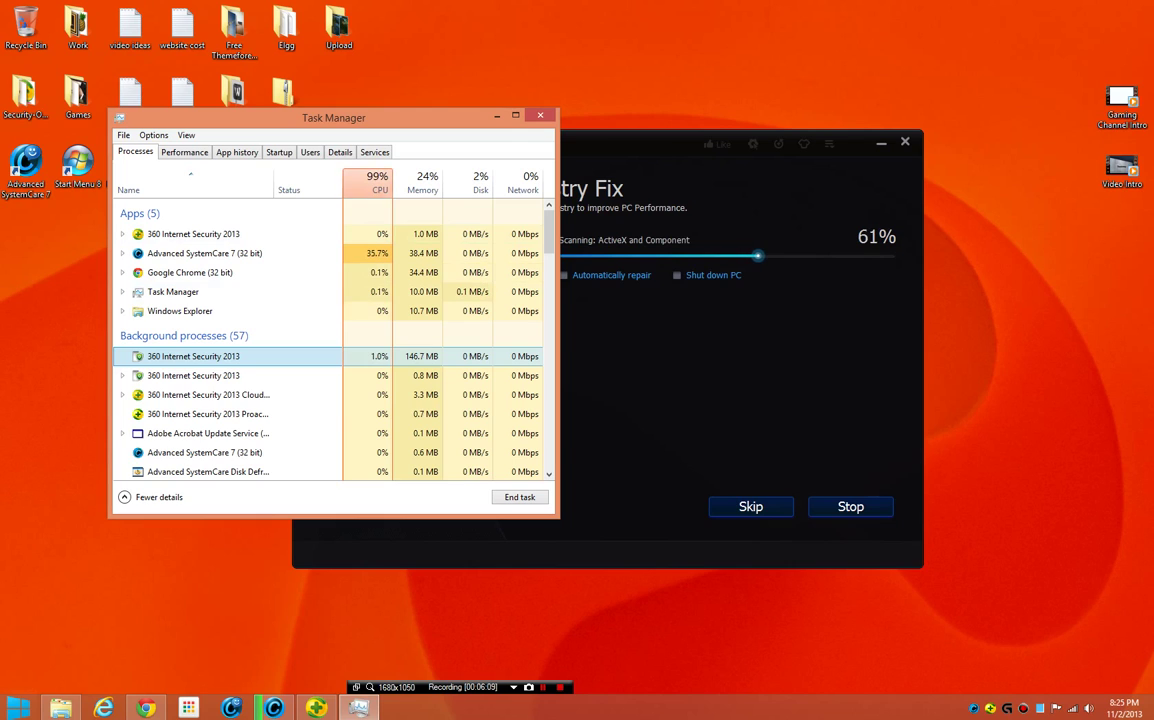
click(540, 115)
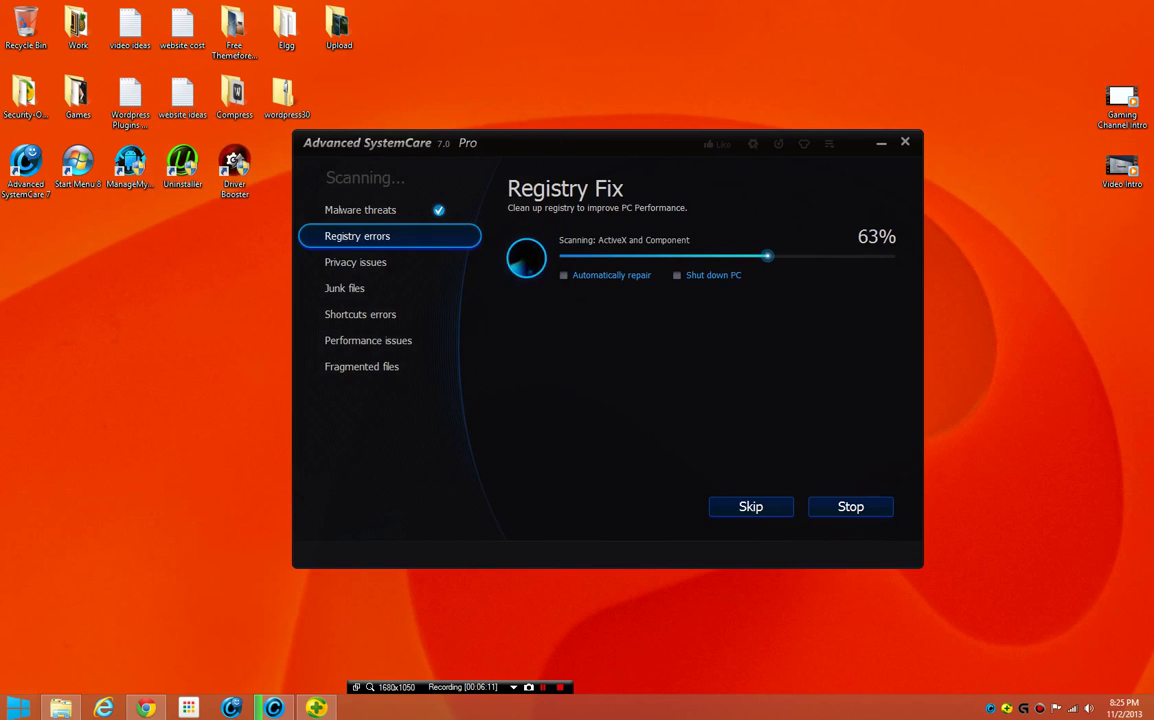